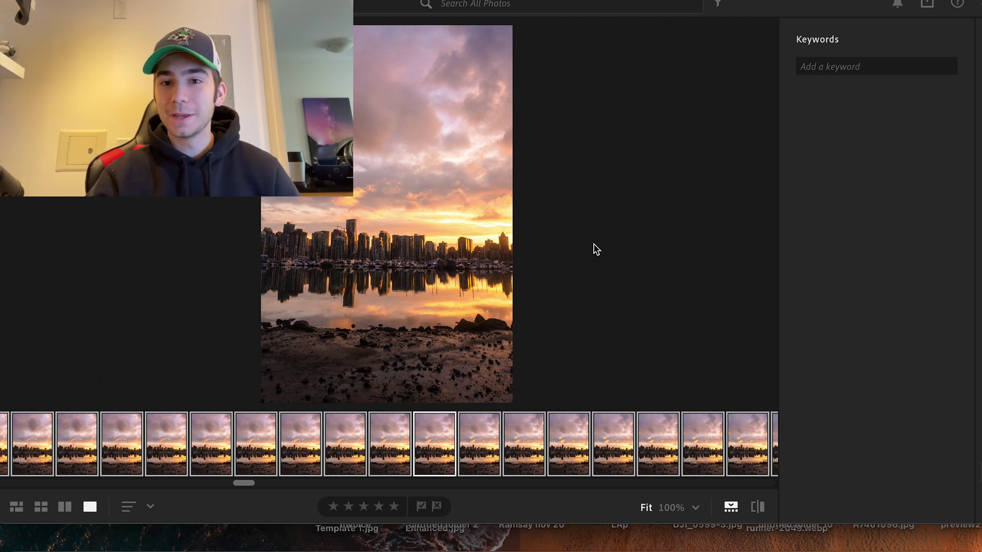
# Review the Light, Color and Color Grading edits applied to the sunset skyline photo
pyautogui.press('e')
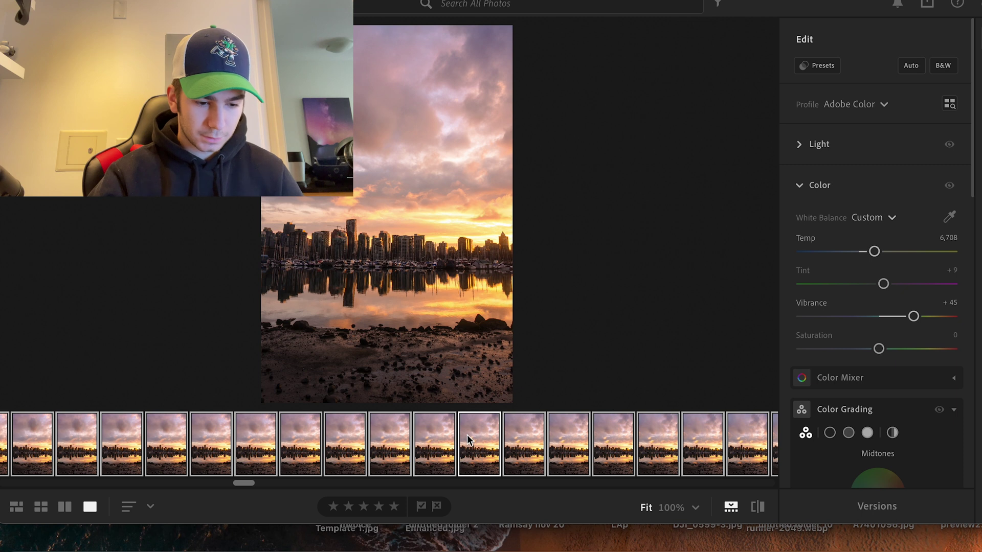
pyautogui.click(849, 145)
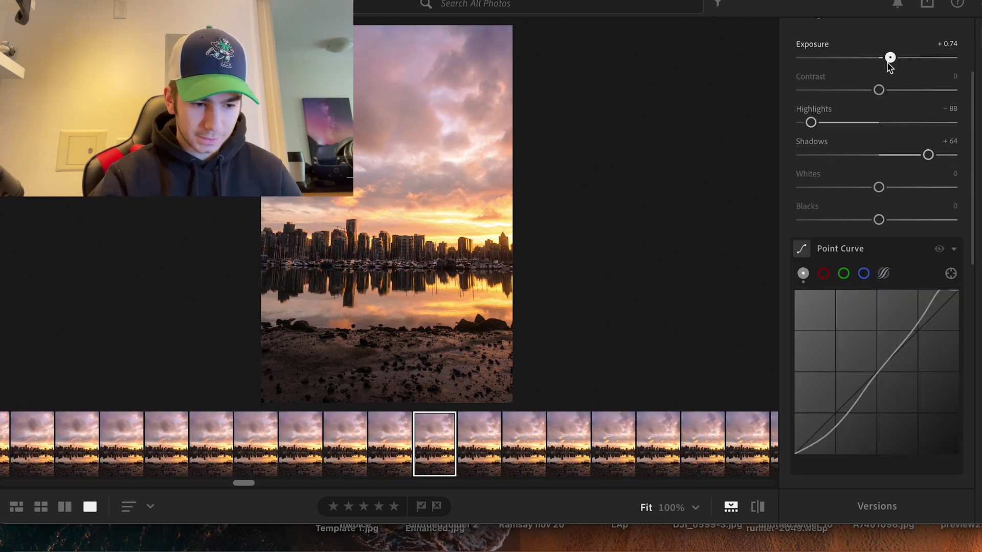
pyautogui.moveTo(887, 62); pyautogui.dragTo(888, 62)
pyautogui.scroll(-5, 900, 56)
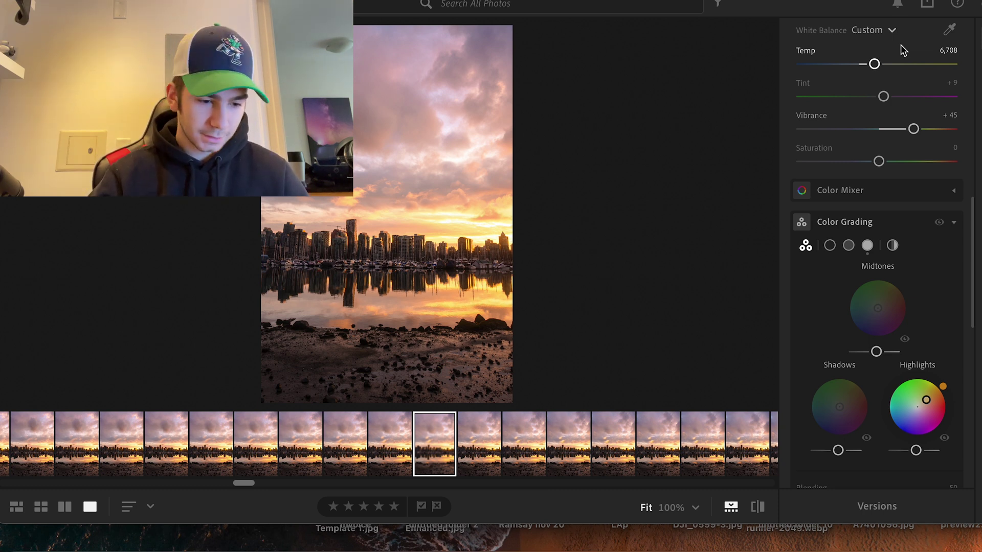
pyautogui.scroll(-1, 900, 45)
# Select the whole range of time-lapse photos back to the first night frame and start exporting them
pyautogui.hscroll(20, 677, 438)
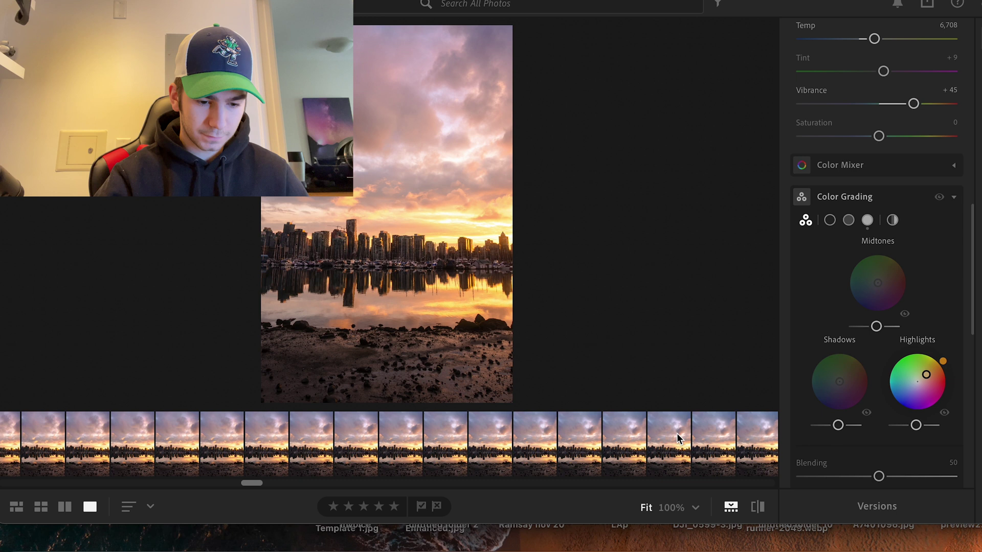
pyautogui.click(537, 446)
pyautogui.hscroll(-7, 537, 448)
pyautogui.hscroll(-15, 537, 447)
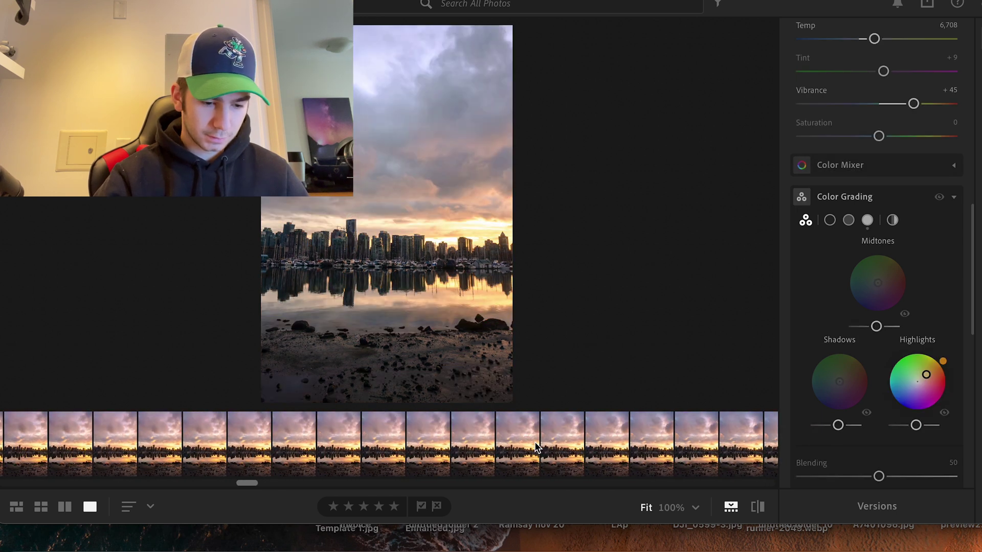
pyautogui.hscroll(-10, 674, 443)
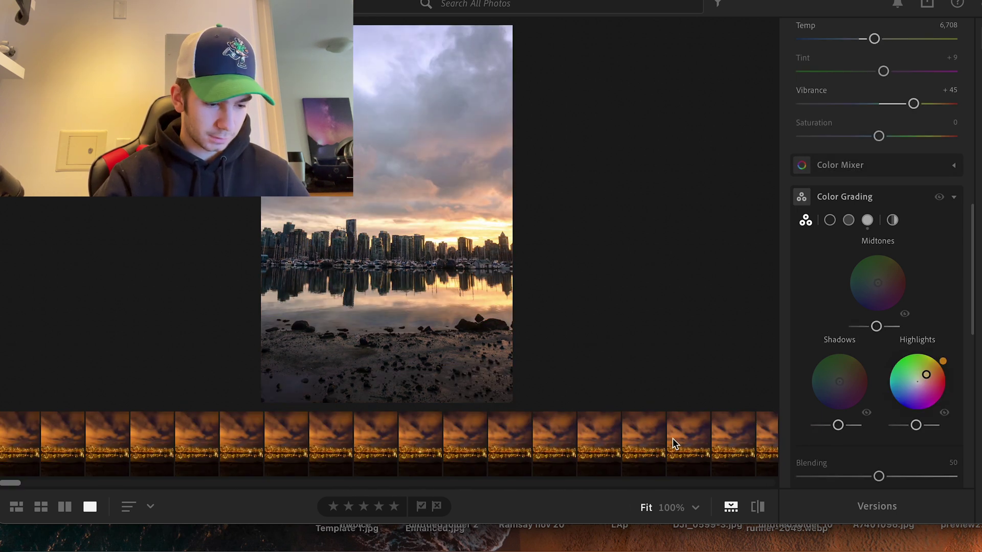
pyautogui.keyDown('shift'); pyautogui.click(36, 445); pyautogui.keyUp('shift')
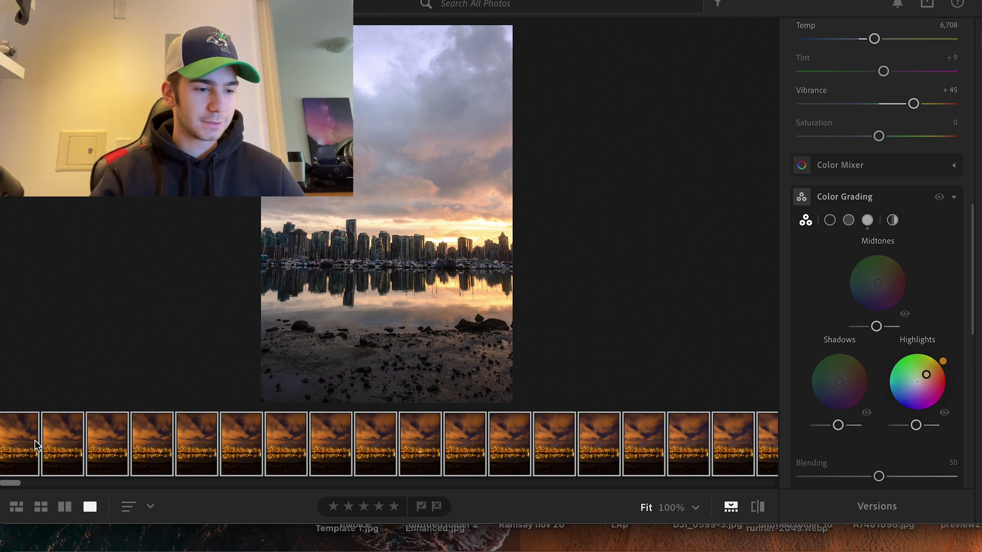
pyautogui.hotkey('ctrl', 'shift', 'e')
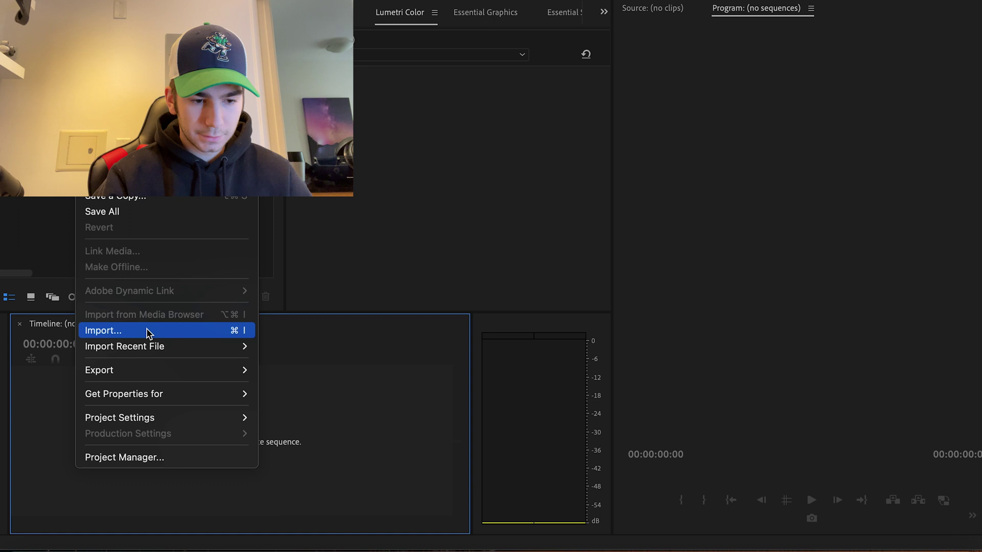
# Switch to Premiere Pro and import dayslice-001.jpg from the Dayslice folder as an image sequence
pyautogui.click(149, 334)
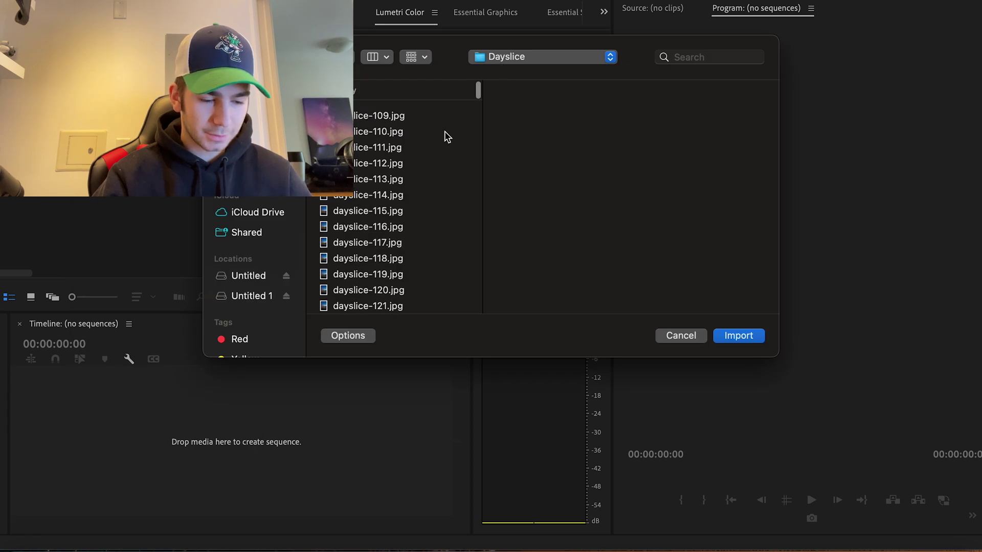
pyautogui.scroll(-20, 456, 285)
pyautogui.scroll(10, 456, 285)
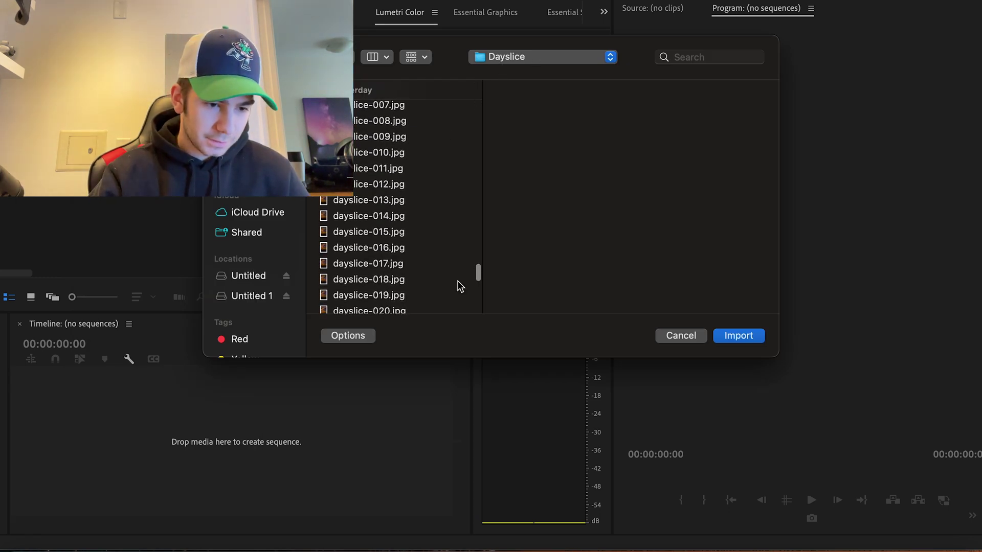
pyautogui.click(400, 229)
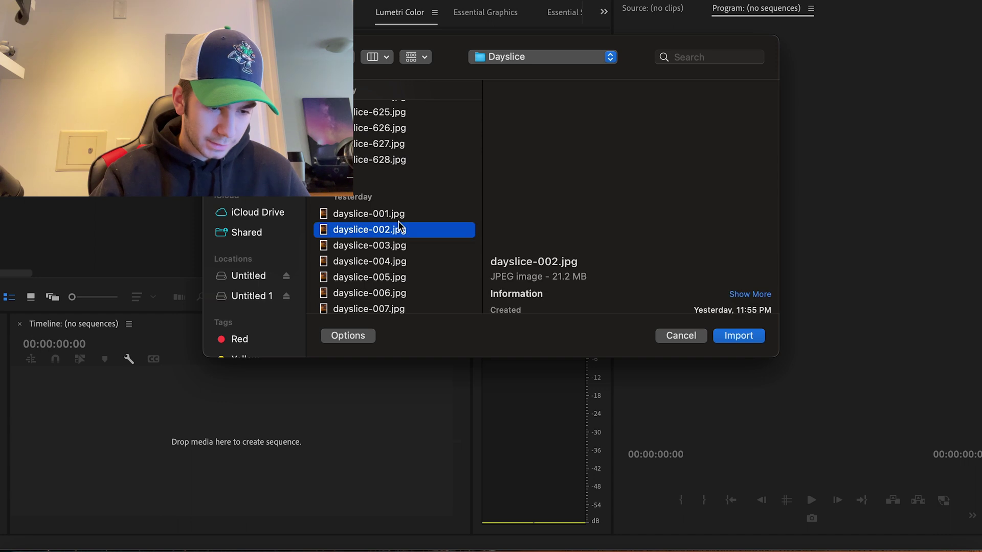
pyautogui.click(398, 219)
pyautogui.click(364, 336)
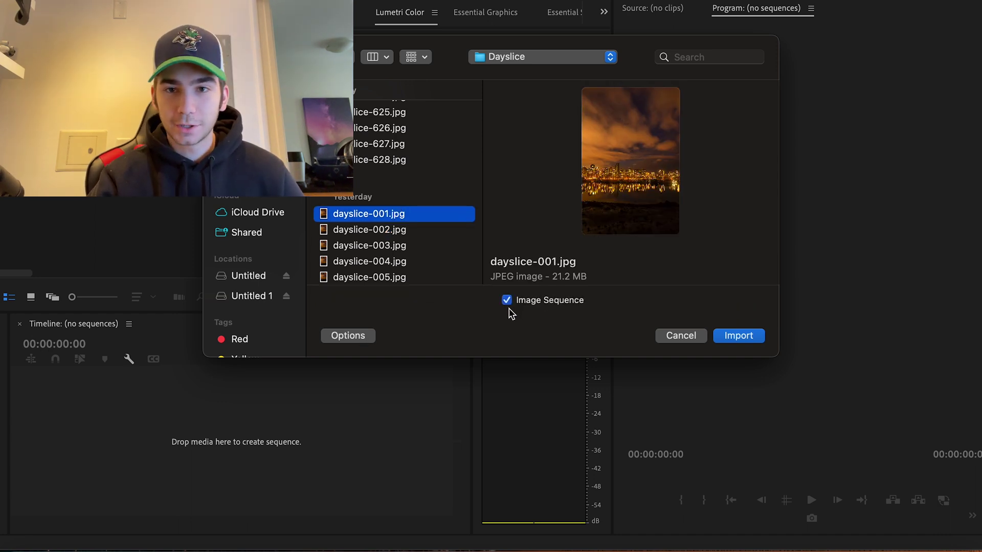
pyautogui.click(755, 336)
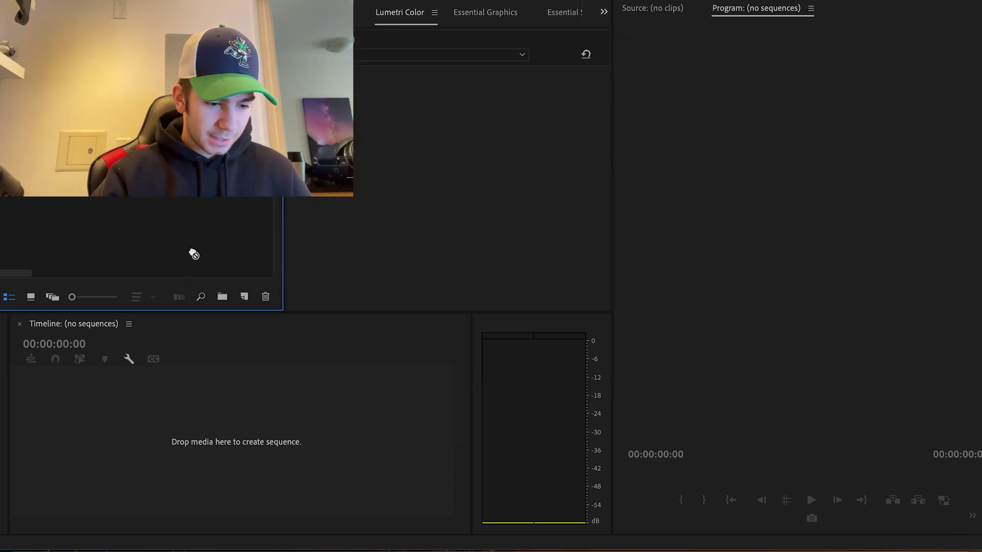
# Create a sequence from the imported dayslice-001.jpg clip and set its frame size to 1920 horizontal by 1080 vertical, accepting deletion of previews
pyautogui.moveTo(238, 427); pyautogui.dragTo(239, 428)
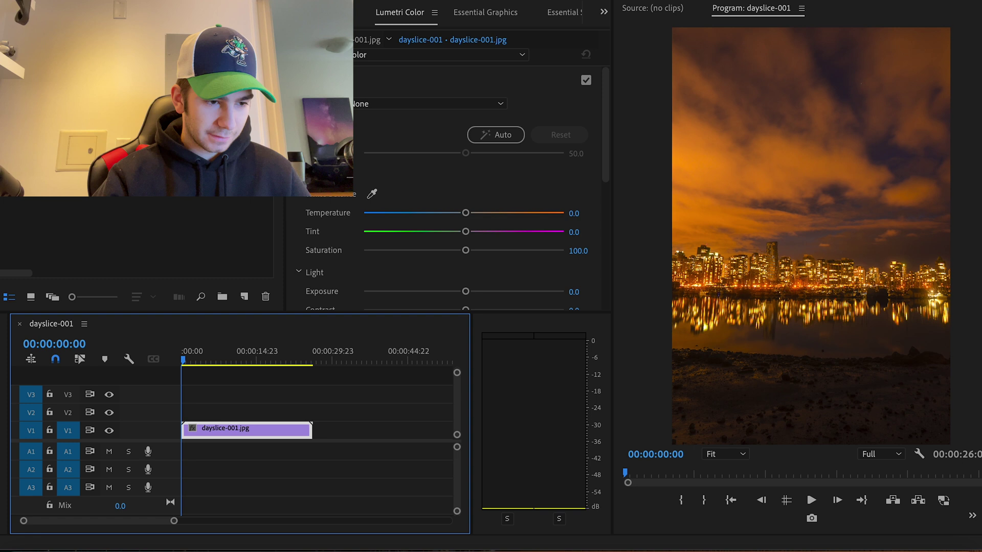
pyautogui.click(179, 1)
pyautogui.click(194, 2)
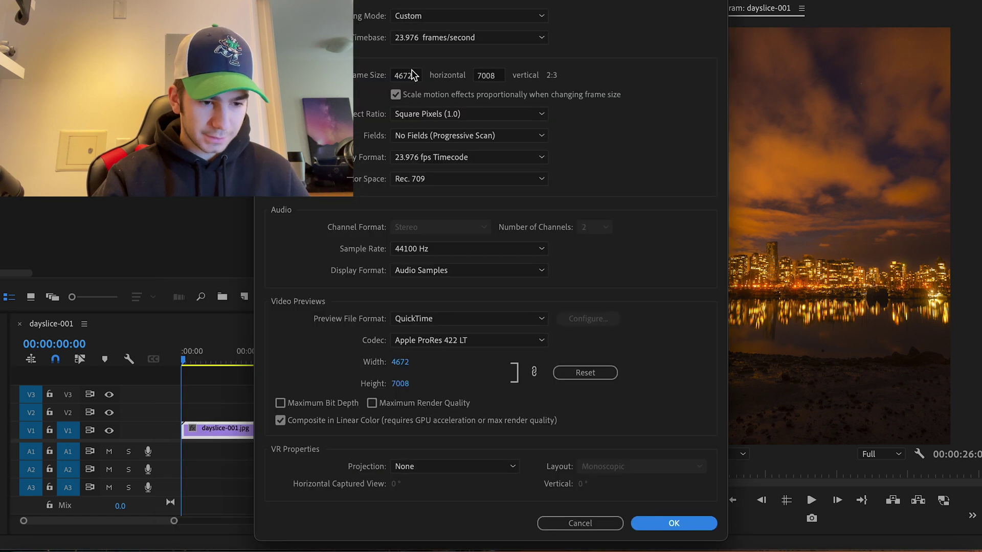
pyautogui.moveTo(413, 74); pyautogui.dragTo(397, 74)
pyautogui.write('1920')
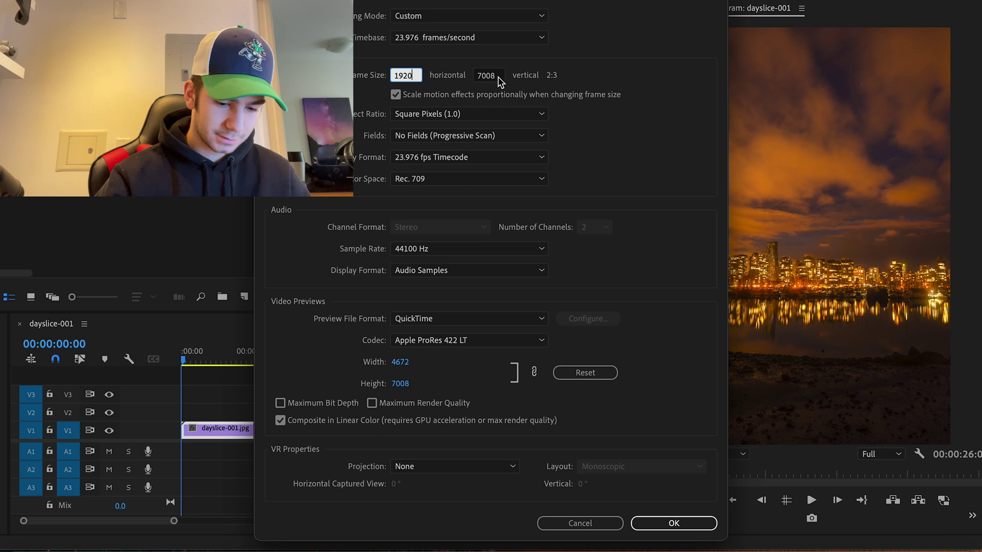
pyautogui.doubleClick(488, 76)
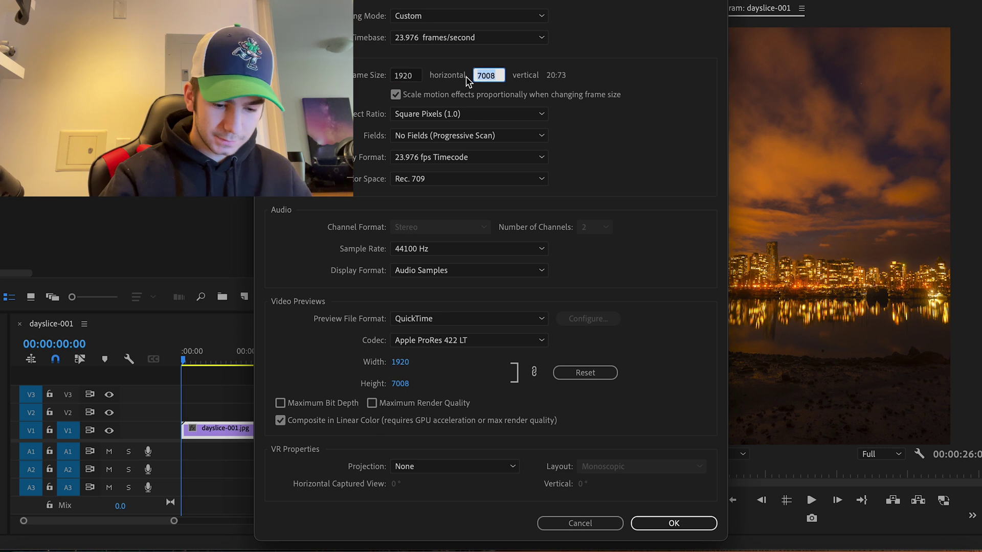
pyautogui.write('1080')
pyautogui.press('Return')
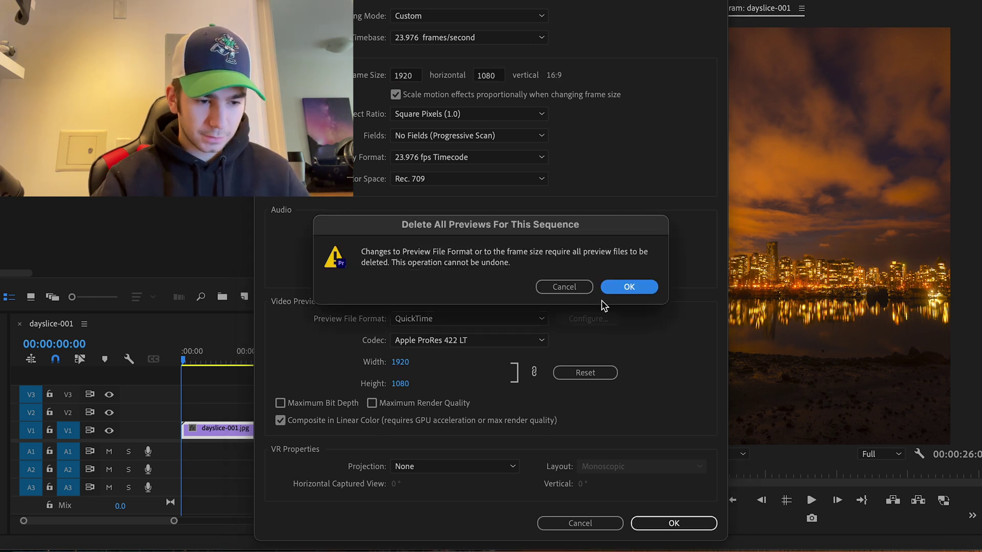
pyautogui.click(625, 287)
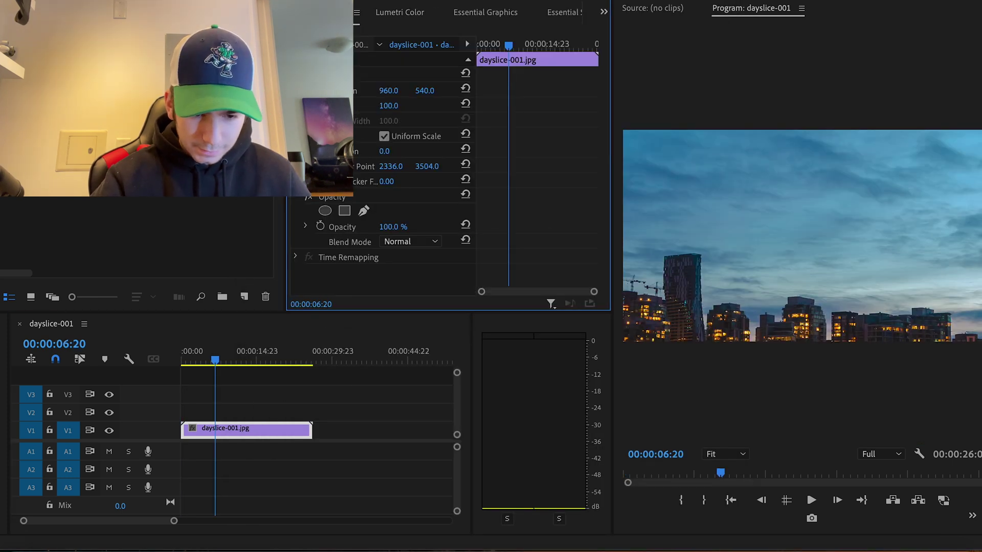
# Reframe the skyline clip with a scale of 44, a vertical position of 519 and a rotation of -1°
pyautogui.moveTo(389, 105); pyautogui.dragTo(360, 106)
pyautogui.moveTo(424, 89); pyautogui.dragTo(426, 89)
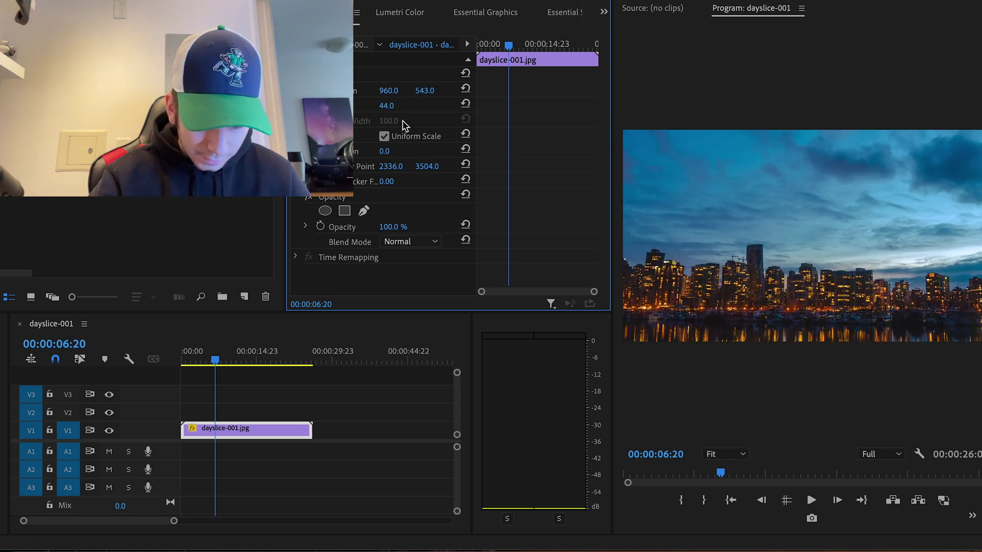
pyautogui.click(396, 150)
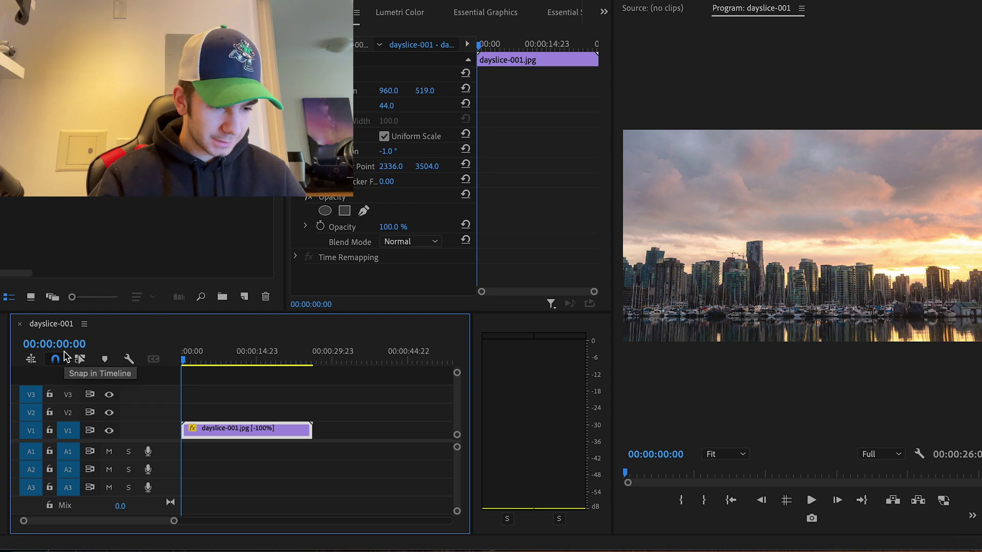
# Move the playhead to 00:00:20:00 and shorten the reversed clip's duration to 20 seconds
pyautogui.click(60, 345)
pyautogui.write('20')
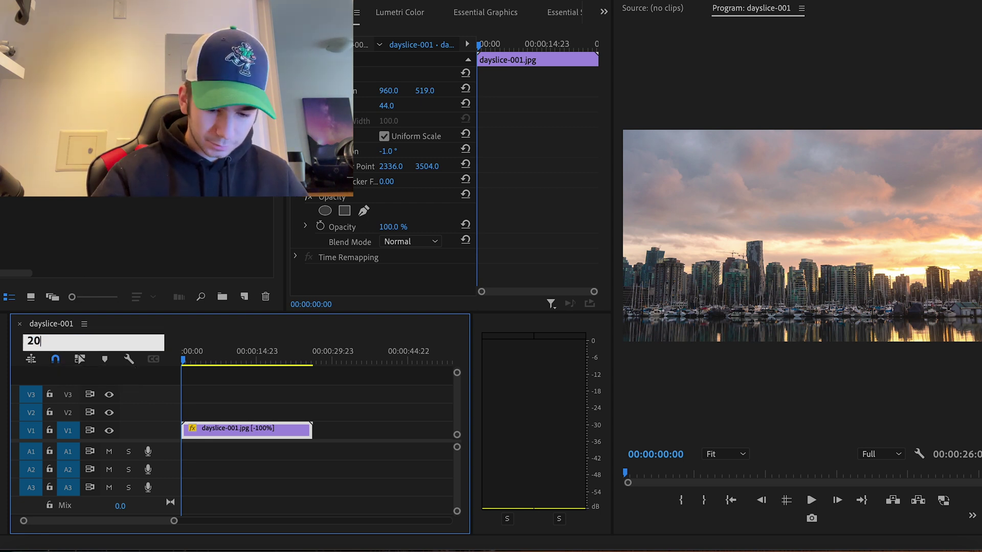
pyautogui.press('Return')
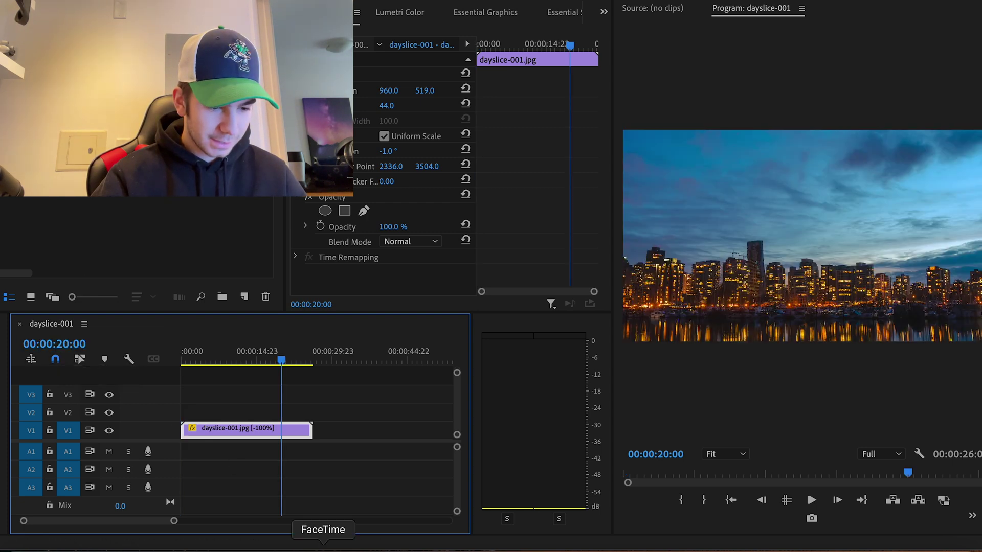
pyautogui.rightClick(266, 431)
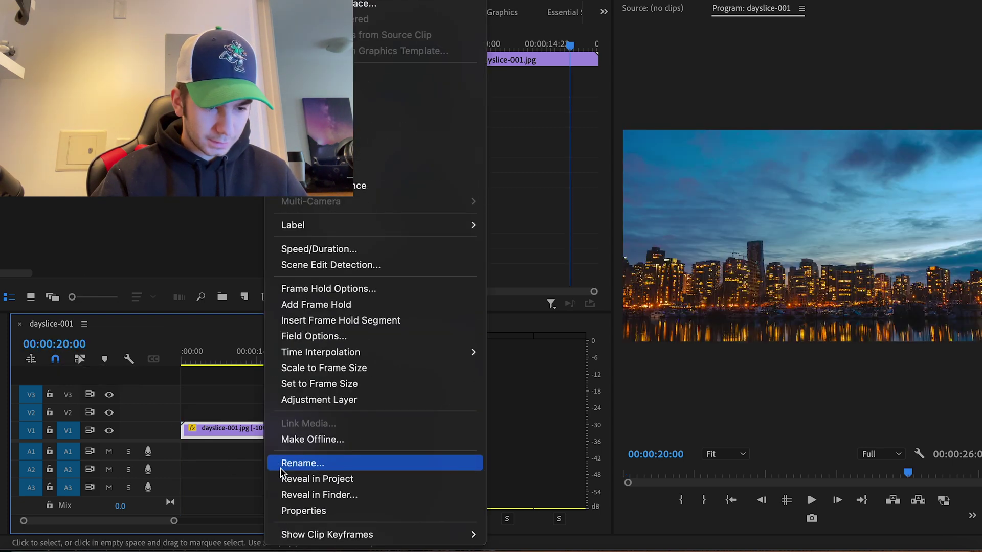
pyautogui.click(325, 252)
pyautogui.click(509, 236)
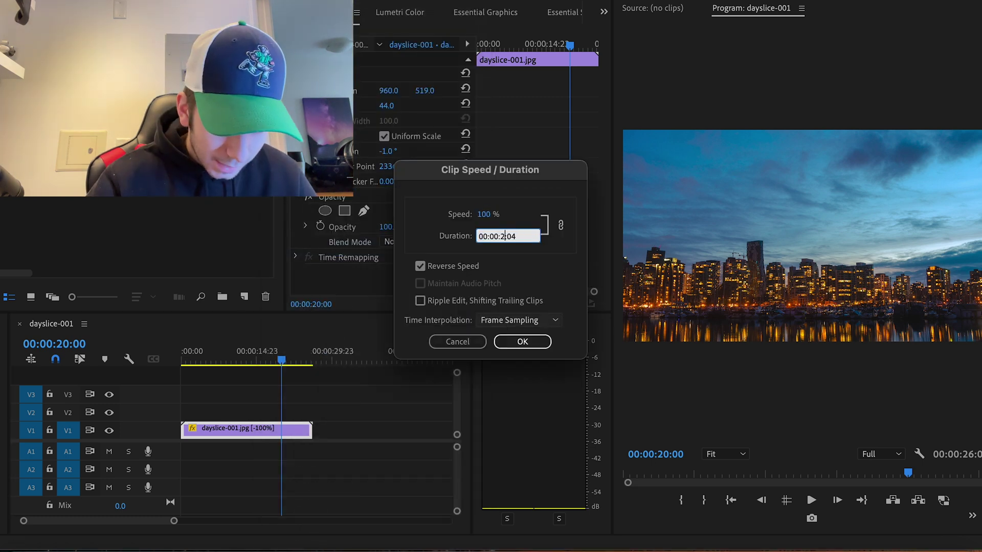
pyautogui.write('0')
pyautogui.click(527, 234)
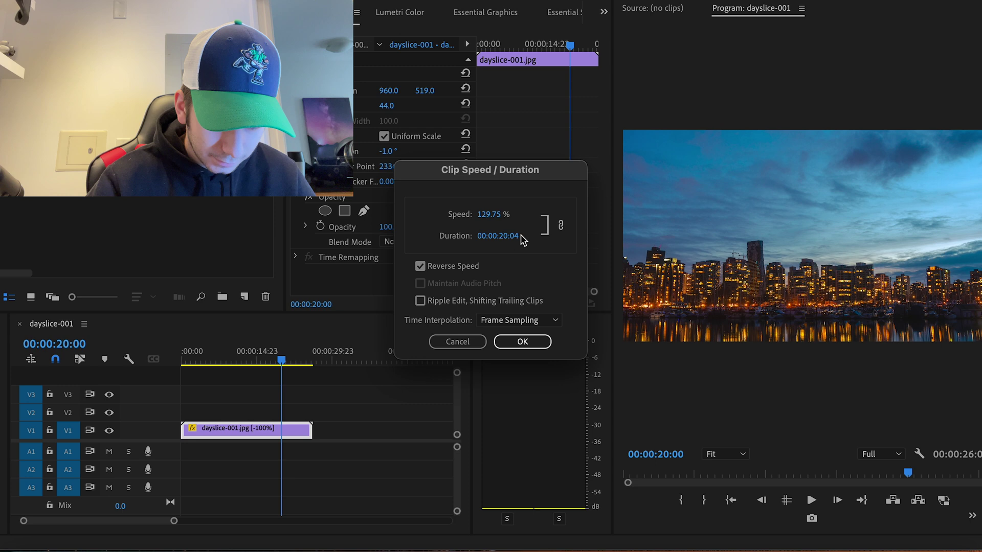
pyautogui.click(522, 342)
# Return to the clip's start and set its Lumetri Color temperature to 16.8 and tint to 0
pyautogui.press('Home')
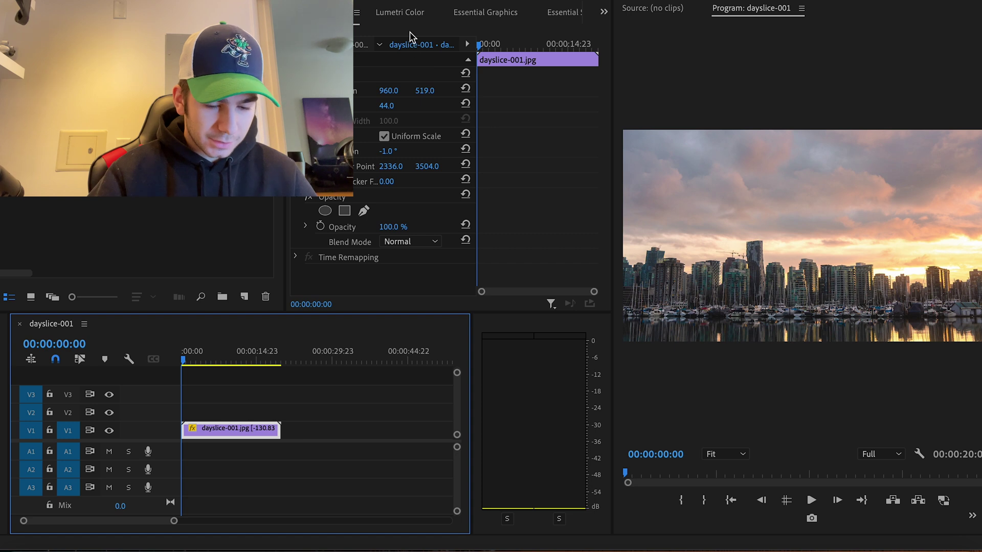
pyautogui.click(400, 13)
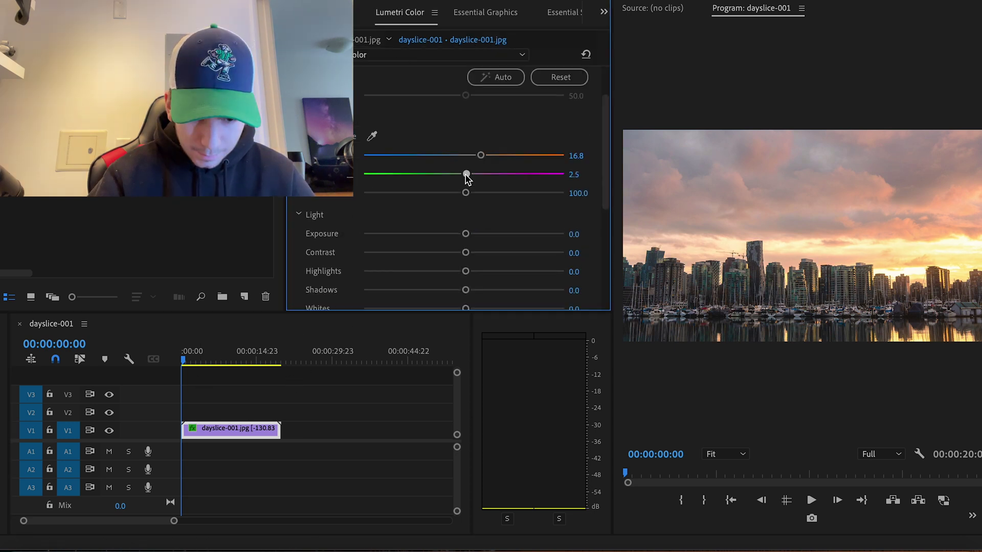
pyautogui.moveTo(466, 174); pyautogui.dragTo(474, 175)
pyautogui.moveTo(466, 177); pyautogui.dragTo(471, 179)
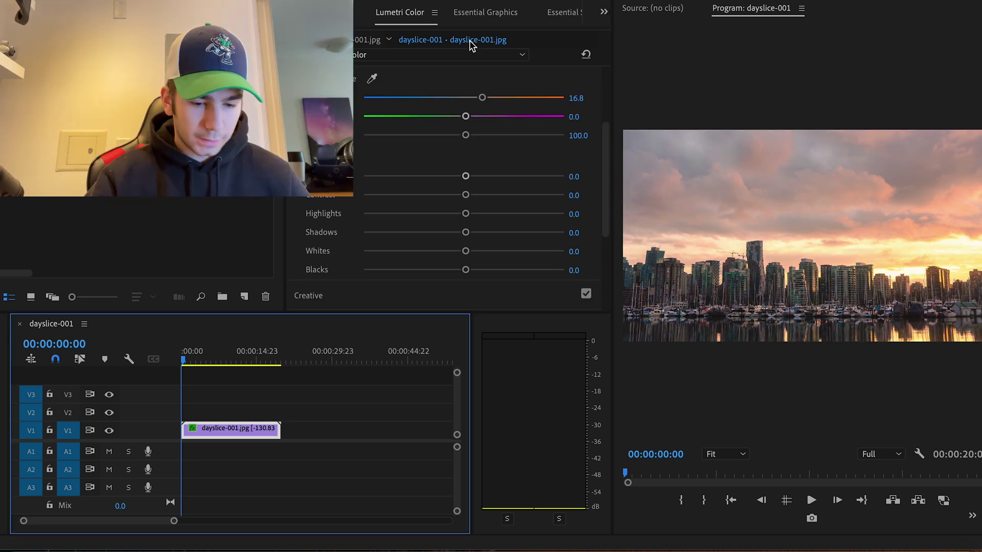
# Enable keyframing at the clip's start for the Lumetri Basic Correction properties from Temperature through Blacks
pyautogui.click(361, 14)
pyautogui.scroll(-5, 368, 174)
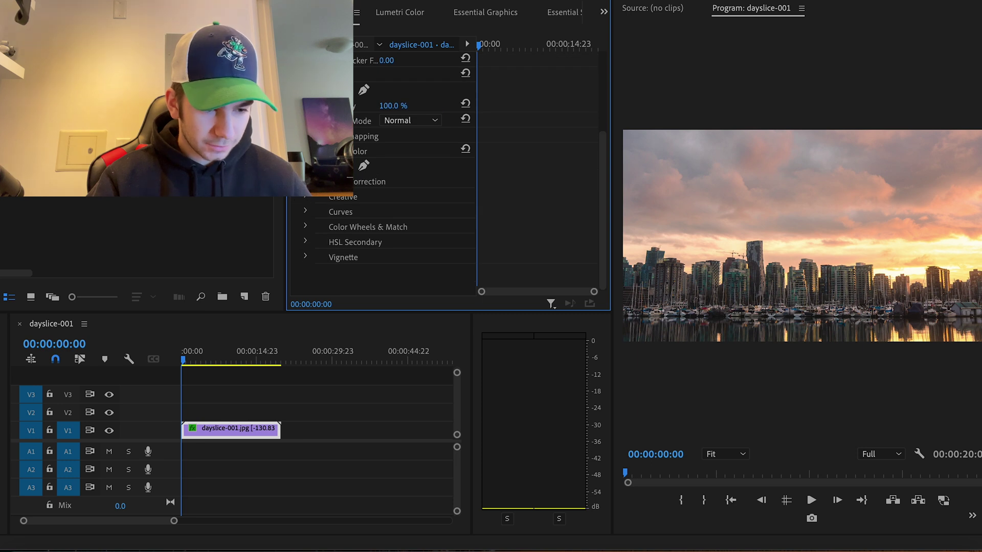
pyautogui.click(306, 181)
pyautogui.scroll(-6, 305, 180)
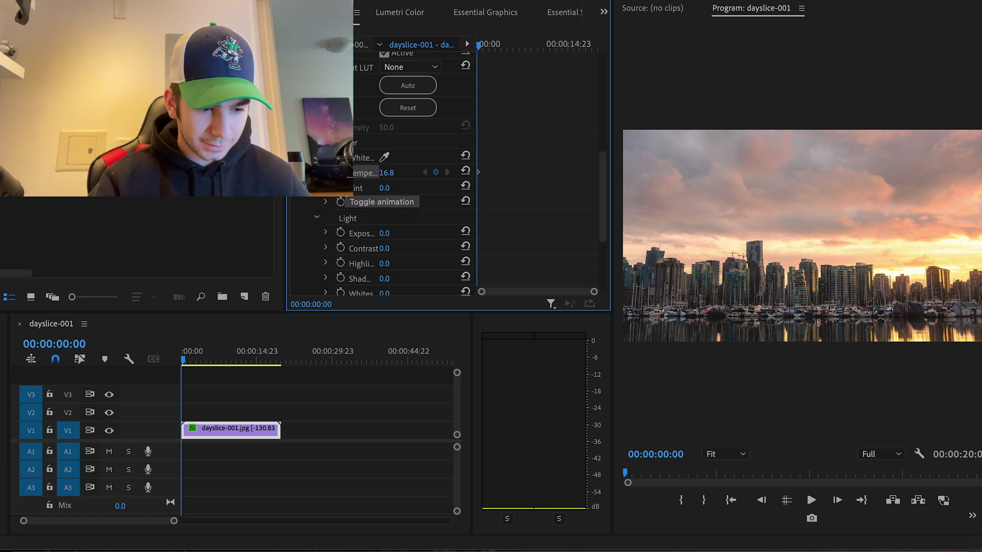
pyautogui.scroll(9, 317, 250)
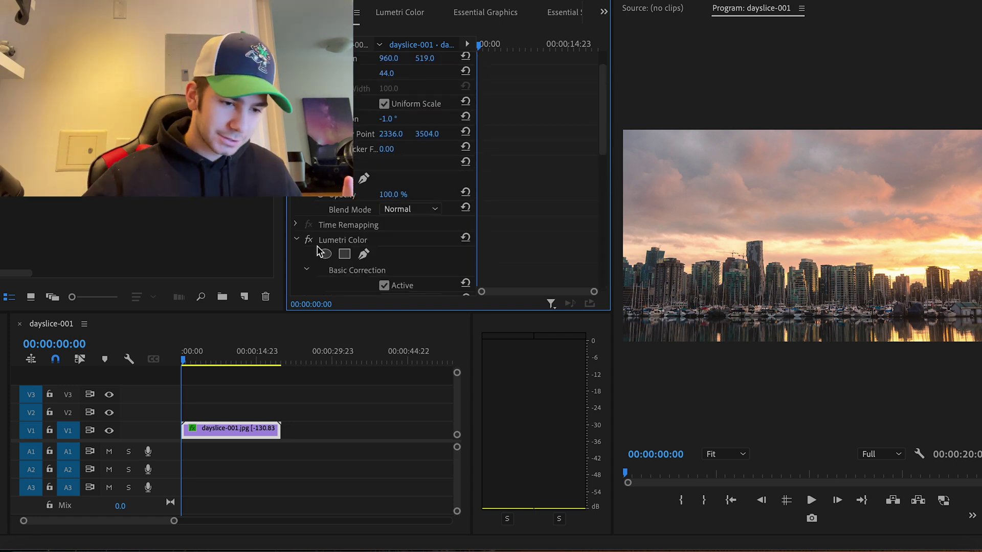
# At 00:00:04:00, add Lumetri keyframes with a temperature of 11.1 and a tint of 1.8
pyautogui.click(71, 338)
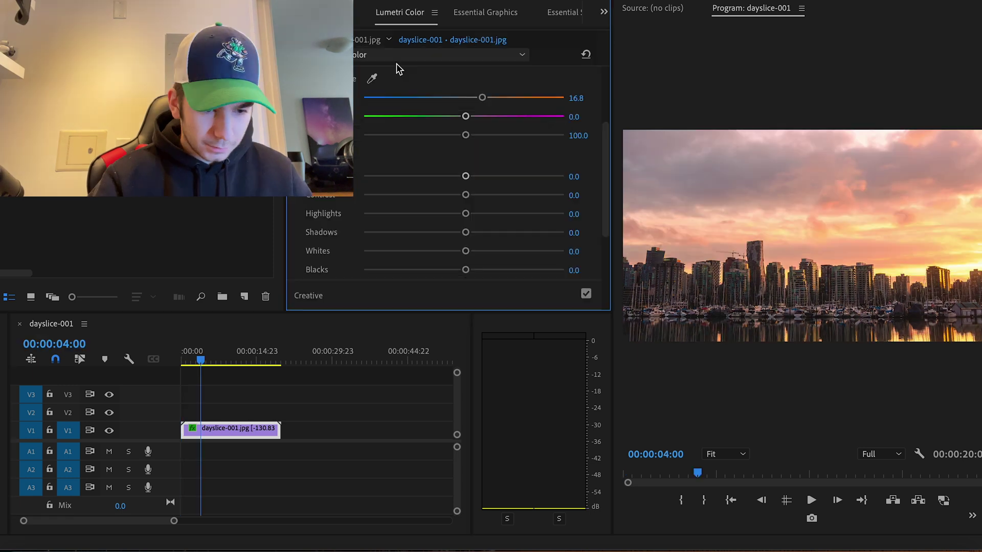
pyautogui.scroll(-2, 362, 171)
pyautogui.scroll(3, 362, 172)
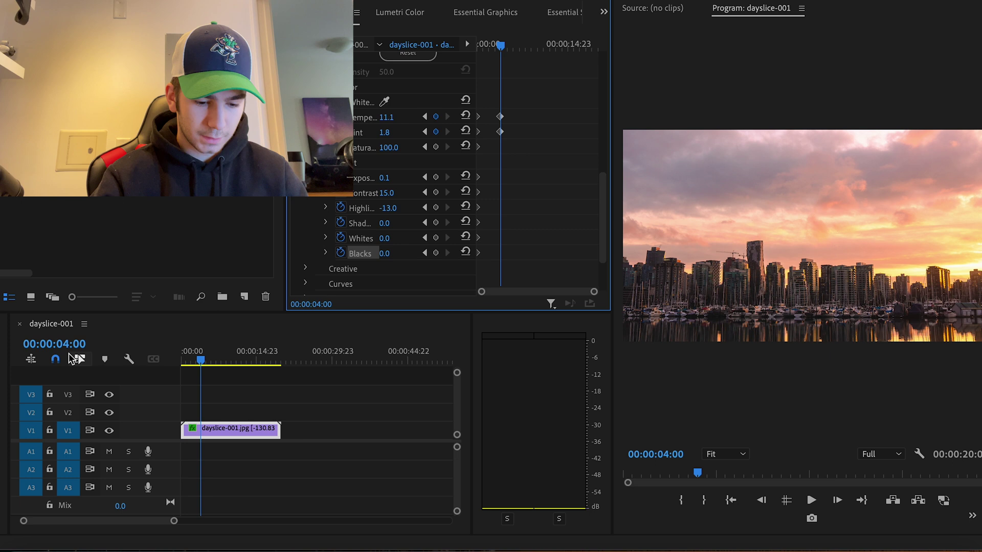
# At 00:00:08:00, add Lumetri keyframes with temperature 27.1, tint 10.8 and exposure 0.2
pyautogui.click(69, 345)
pyautogui.write('800')
pyautogui.press('Return')
# Add Lumetri keyframes with temperature 41.1 and tint 4.8 at 00:00:12:00, and with exposure 0.3 at 00:00:16:00
pyautogui.click(80, 343)
pyautogui.write('1200')
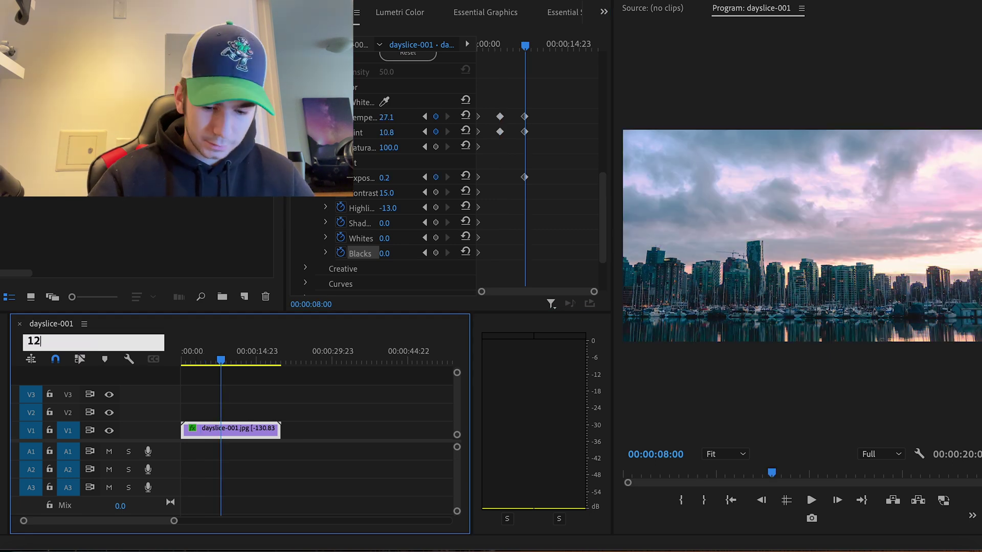
pyautogui.press('Return')
pyautogui.write('1600')
pyautogui.press('Return')
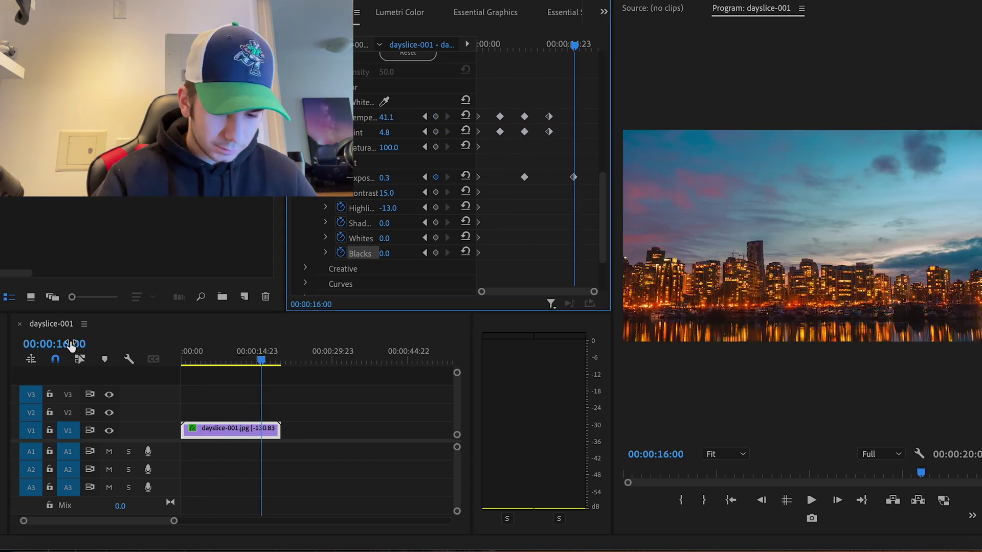
# On the clip's last frame, 00:00:19:23, add Lumetri keyframes with temperature -56.9, tint 43.8 and saturation 97.0
pyautogui.click(81, 342)
pyautogui.write('20:00')
pyautogui.press('Return')
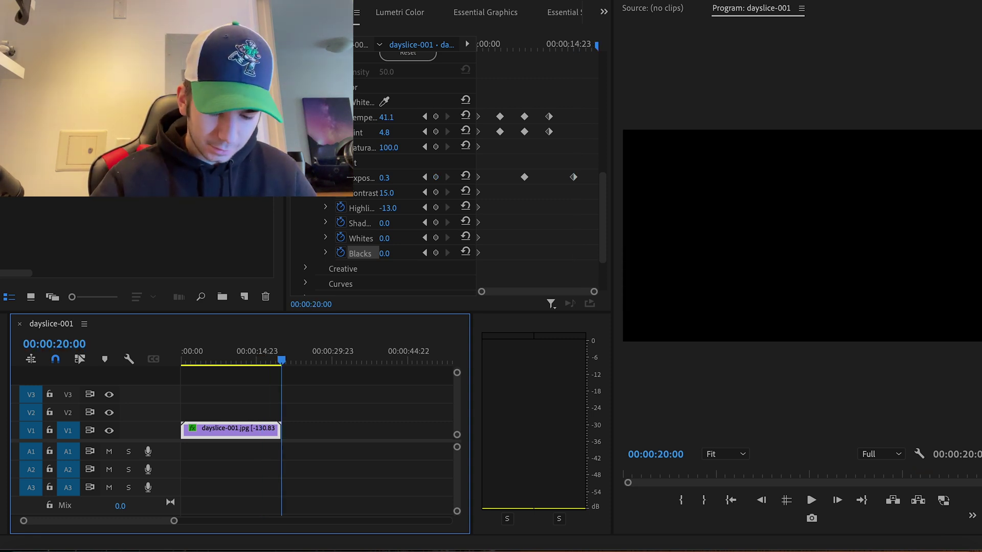
pyautogui.press('Left')
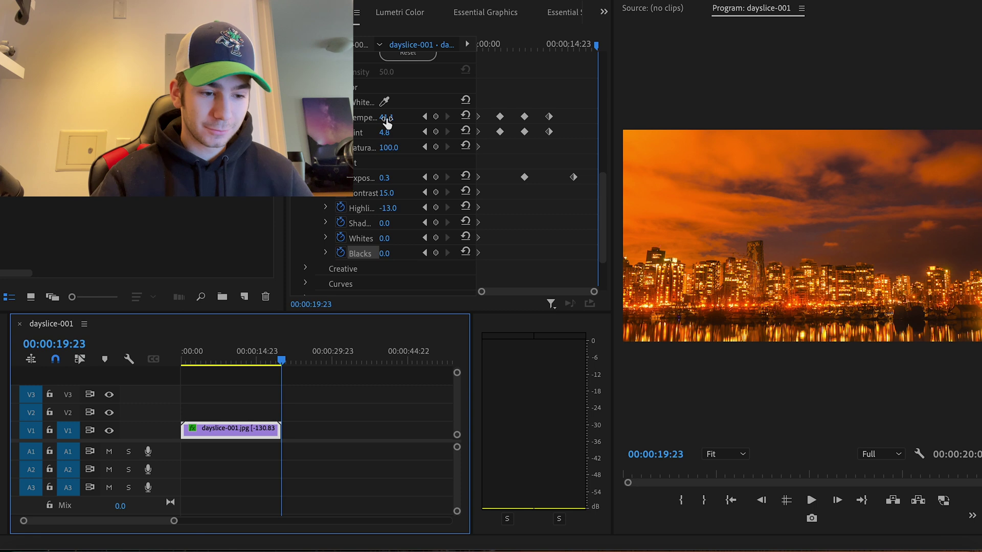
pyautogui.moveTo(386, 119); pyautogui.dragTo(417, 119)
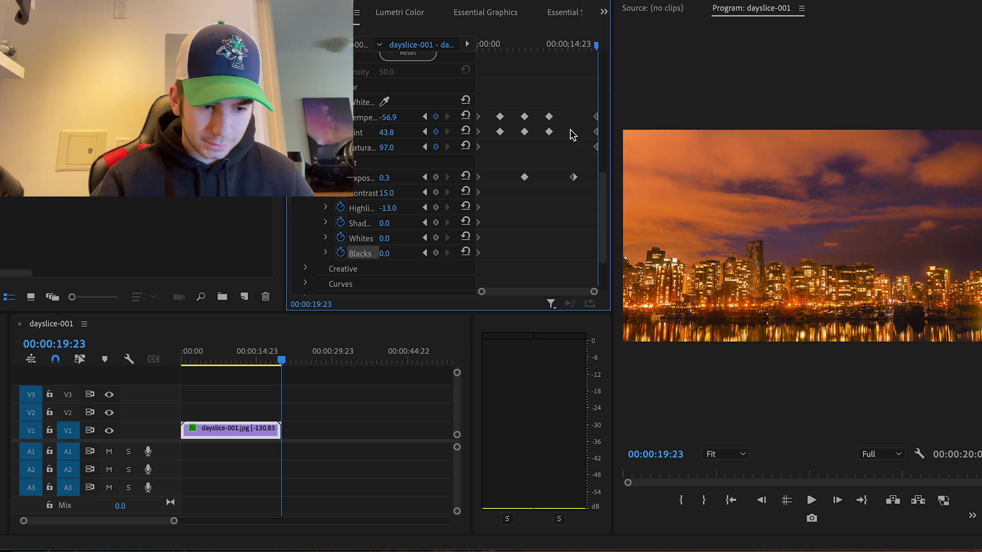
# Set the Crop effect's right value to 95% on the dayslice-001_3.mp4 clip on V1
pyautogui.scroll(2, 573, 134)
pyautogui.scroll(1, 572, 134)
pyautogui.scroll(-4, 573, 135)
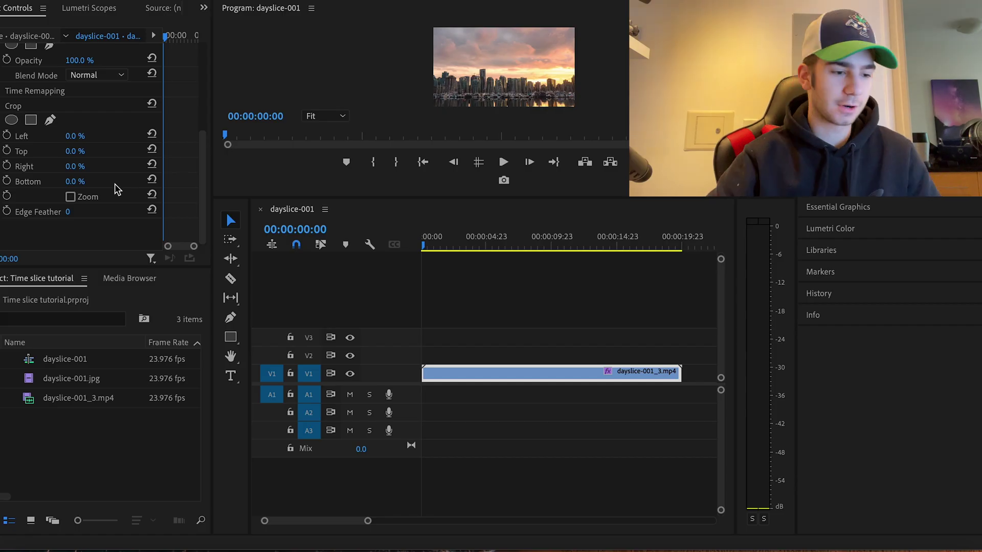
pyautogui.click(72, 167)
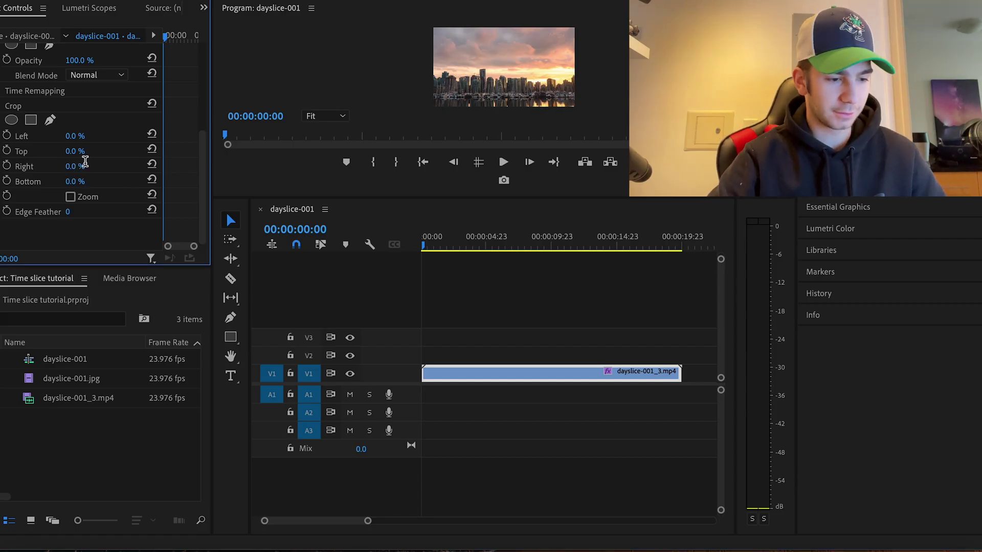
pyautogui.click(85, 162)
pyautogui.write('95')
pyautogui.press('Return')
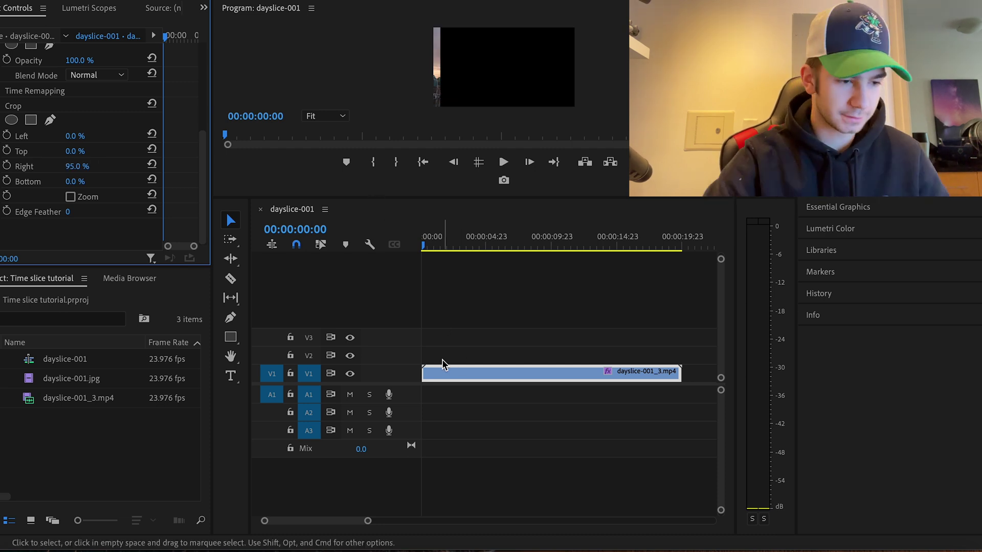
# Duplicate the cropped V1 clip onto V2 so that the copy starts at 00:00:01:00
pyautogui.click(311, 228)
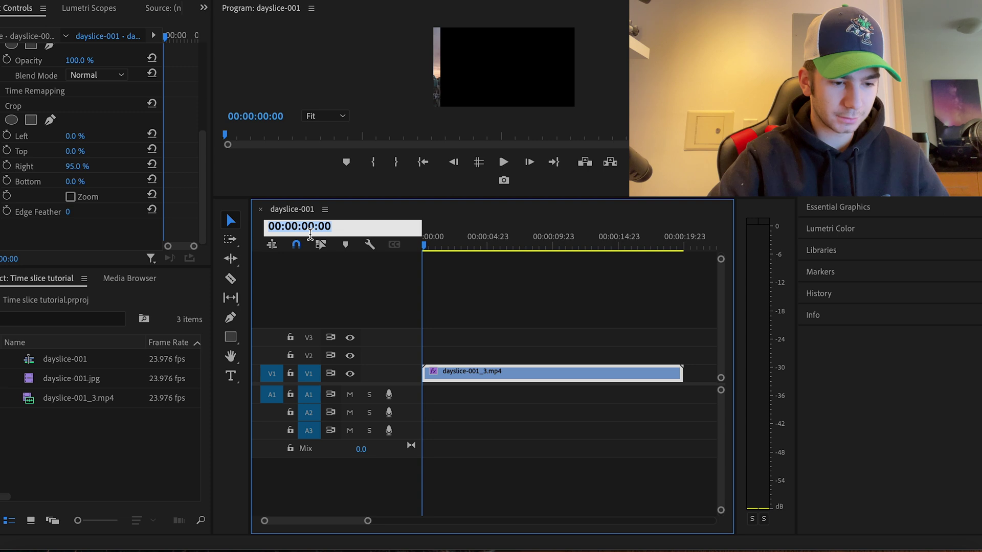
pyautogui.write('100')
pyautogui.press('Return')
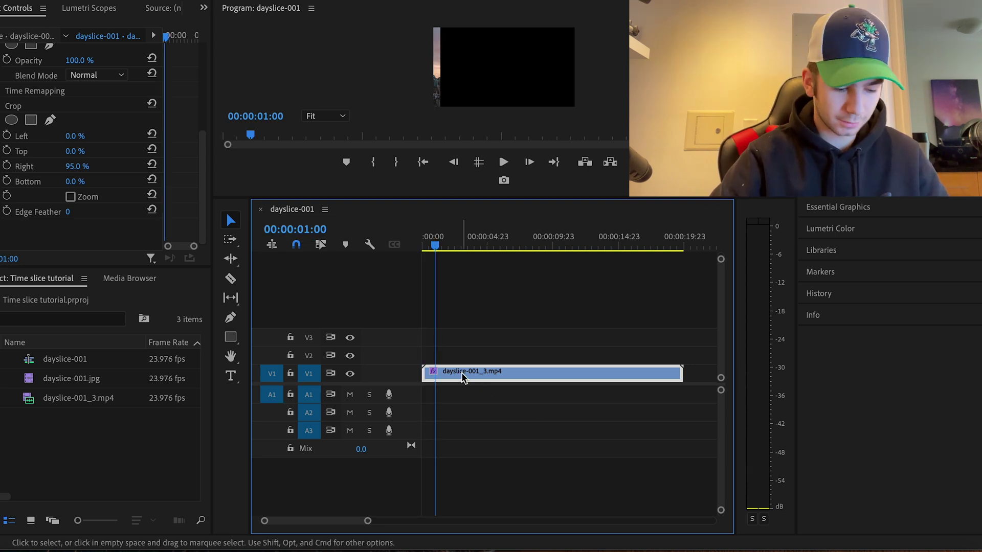
pyautogui.moveTo(440, 377); pyautogui.dragTo(453, 356)
pyautogui.scroll(-5, 60, 168)
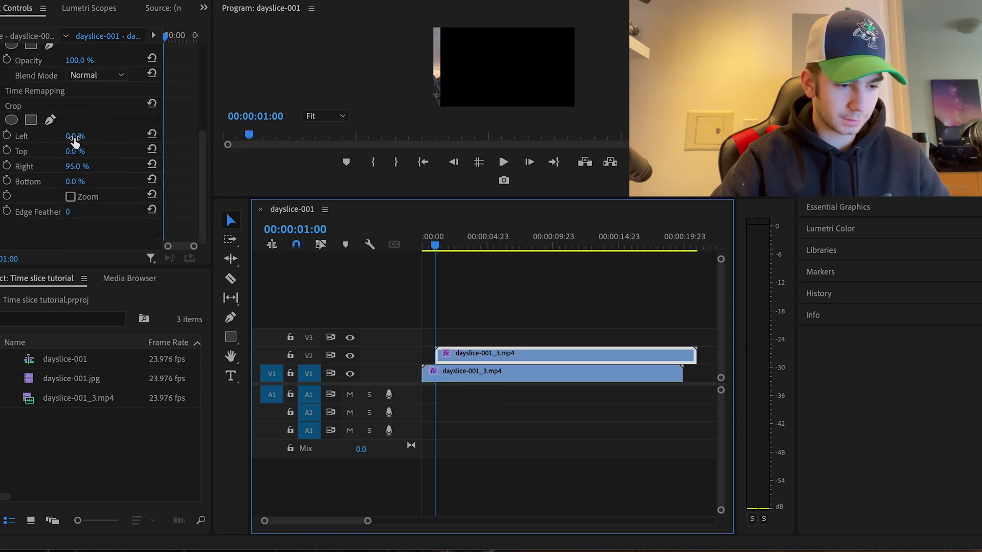
# Set the V2 copy's crop to 90% on the right and 5% on the left
pyautogui.click(83, 166)
pyautogui.write('90')
pyautogui.press('Return')
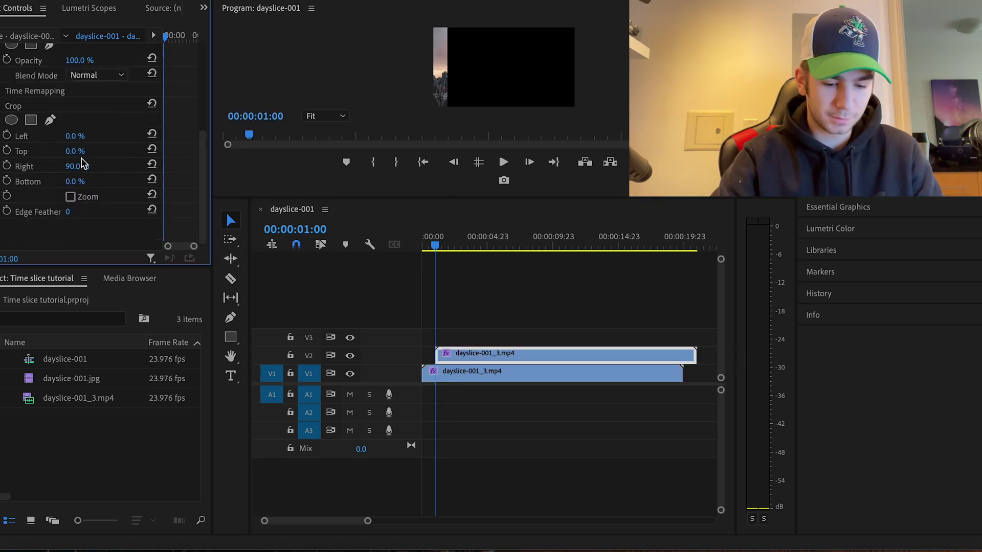
pyautogui.click(75, 135)
pyautogui.write('5')
pyautogui.press('Return')
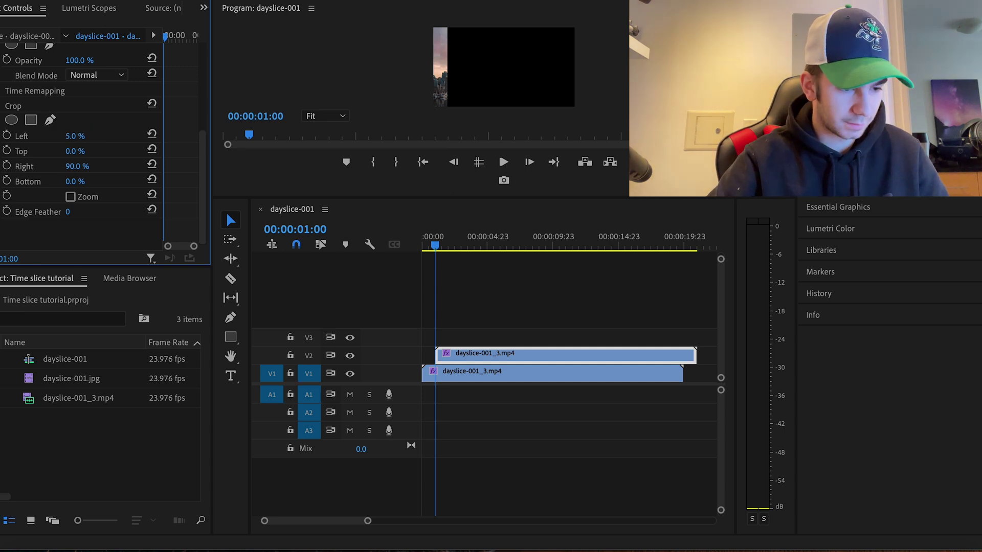
# Duplicate the V2 clip onto V3 so that the copy starts at 00:00:02:00, and select that copy
pyautogui.click(317, 227)
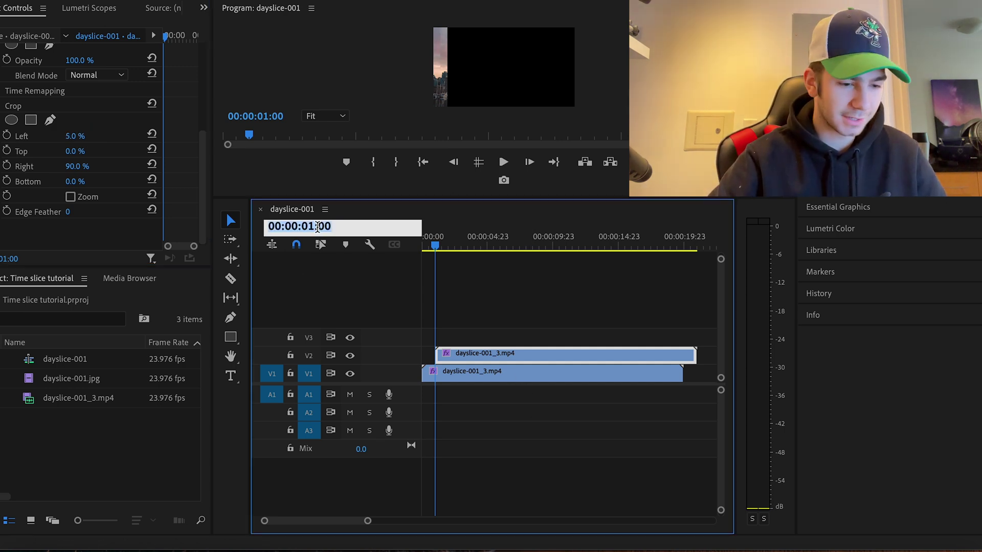
pyautogui.write('200')
pyautogui.press('Return')
pyautogui.keyDown('alt'); pyautogui.moveTo(452, 356); pyautogui.dragTo(463, 340); pyautogui.keyUp('alt')
pyautogui.click(463, 339)
# Set the V3 copy's crop to 85% on the right and 10% on the left
pyautogui.scroll(-5, 96, 217)
pyautogui.scroll(-3, 94, 213)
pyautogui.click(77, 167)
pyautogui.write('85')
pyautogui.press('Return')
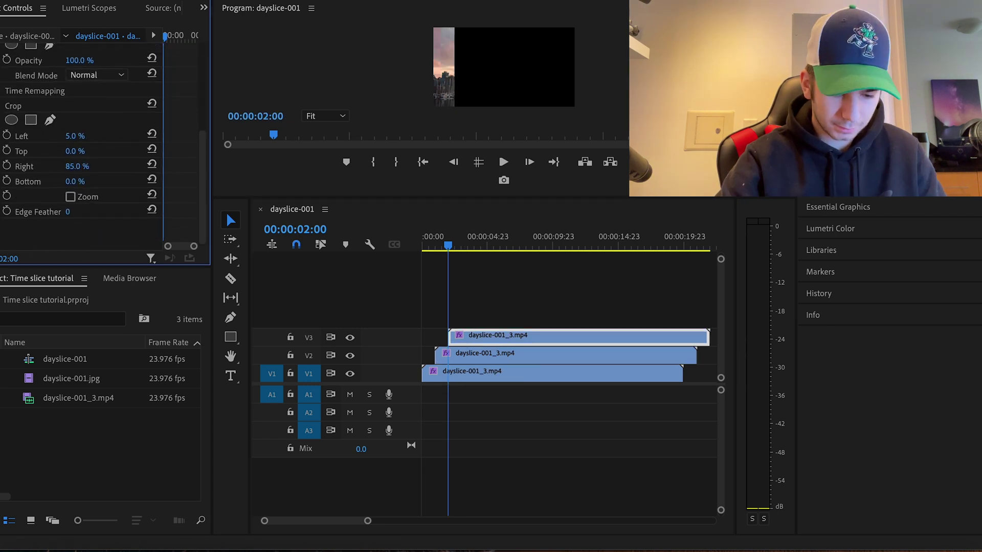
pyautogui.click(75, 136)
pyautogui.write('10')
pyautogui.press('Return')
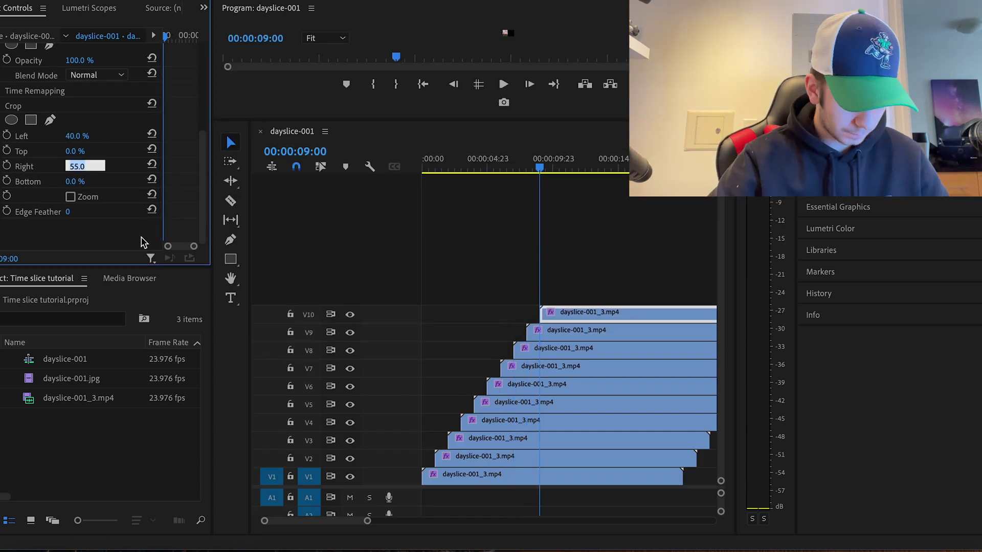
# Continue stacking copies offset by one second up to V20 at 00:00:19:00, shifting each crop by 5% until left is 95% and right 0%
pyautogui.write('1200')
pyautogui.press('Return')
pyautogui.click(78, 136)
pyautogui.write('75')
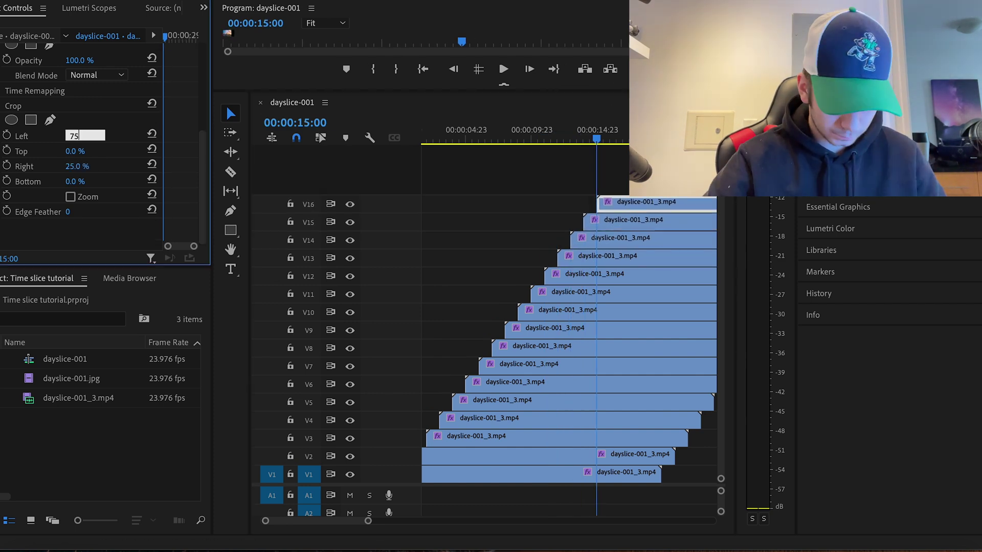
pyautogui.click(76, 167)
pyautogui.write('10')
pyautogui.press('Return')
pyautogui.write('1981900')
pyautogui.press('Return')
pyautogui.moveTo(489, 92); pyautogui.dragTo(529, 334)
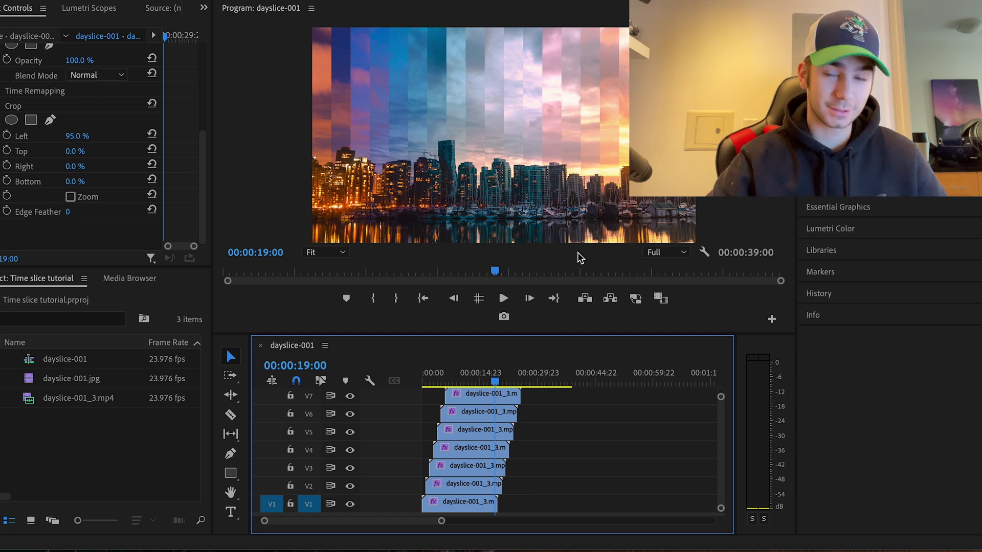
# Cut all stacked clips at 00:00:20:00 and move the portions after the cut to the start of the sequence
pyautogui.moveTo(543, 332); pyautogui.dragTo(543, 77)
pyautogui.click(295, 106)
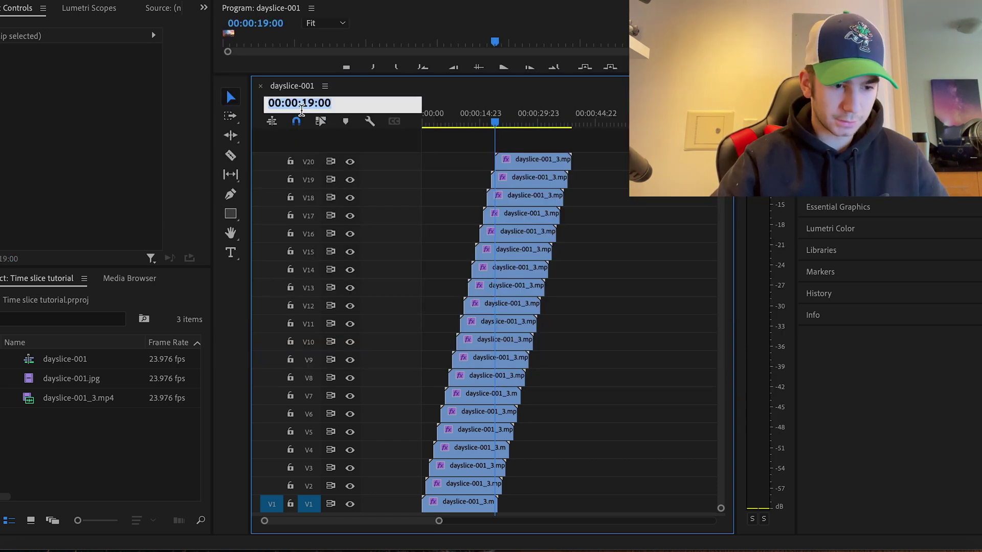
pyautogui.write('20:00')
pyautogui.press('Return')
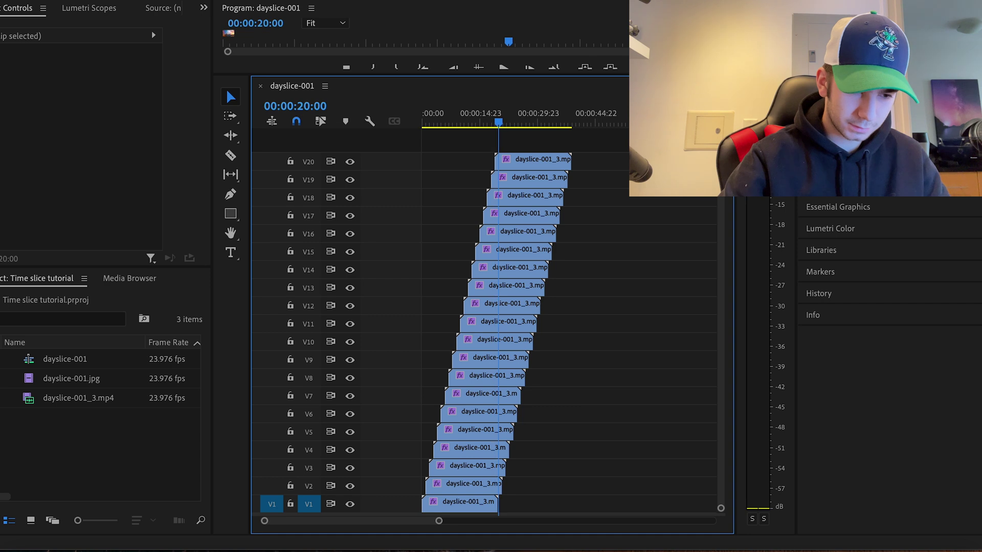
pyautogui.moveTo(543, 141); pyautogui.dragTo(481, 501)
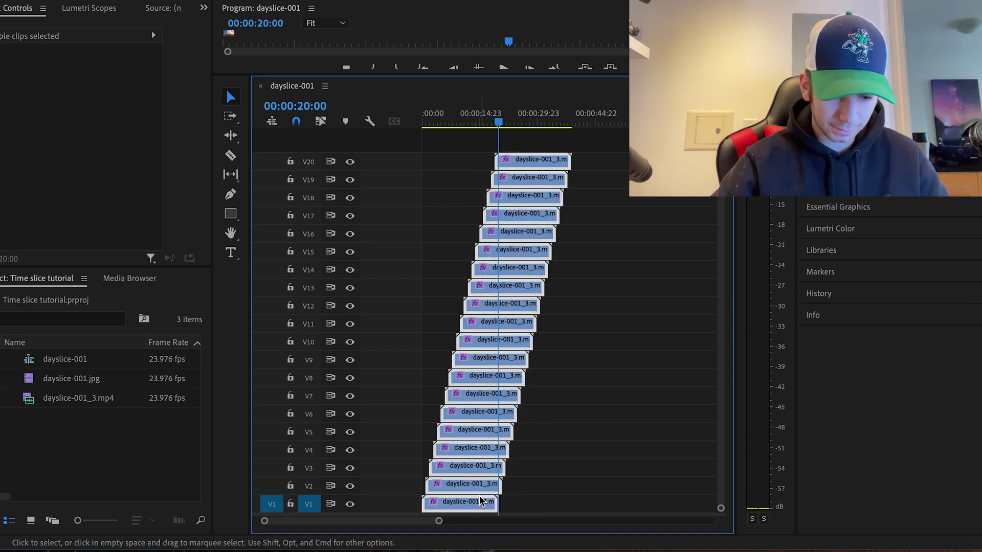
pyautogui.press('super+k')
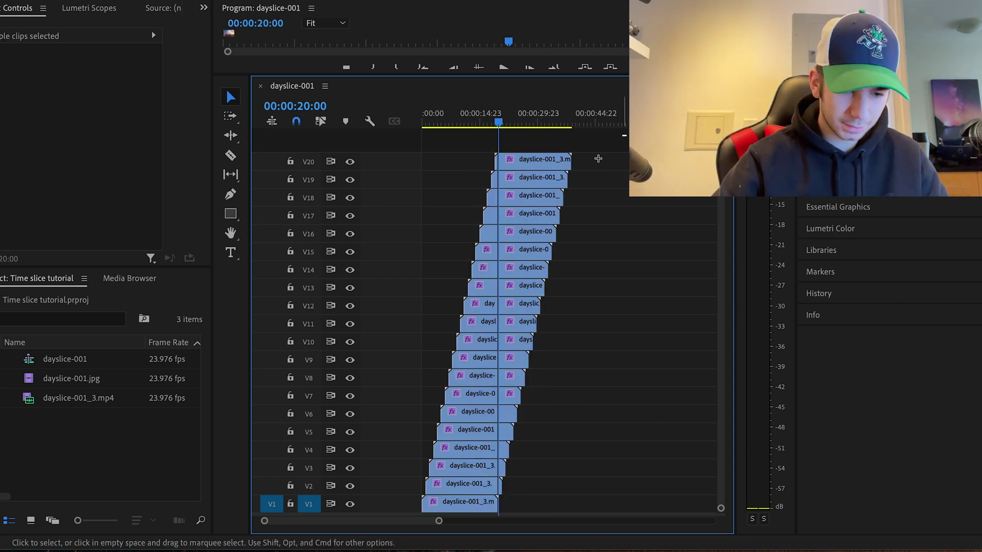
pyautogui.moveTo(626, 135); pyautogui.dragTo(502, 491)
pyautogui.moveTo(535, 163); pyautogui.dragTo(422, 163)
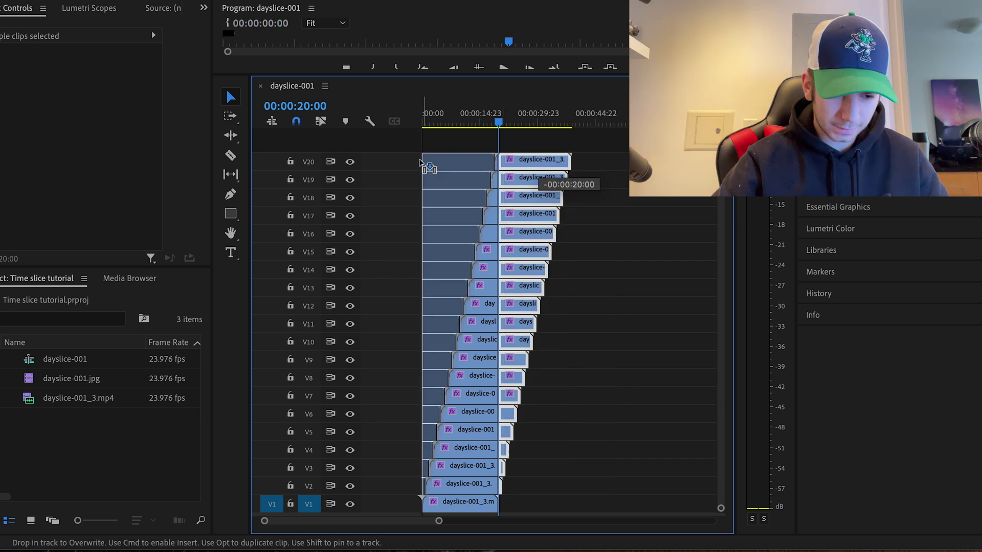
# Nest all the clips on the twenty tracks into one sequence with the default name, and play back the result
pyautogui.moveTo(572, 155); pyautogui.dragTo(387, 496)
pyautogui.rightClick(495, 455)
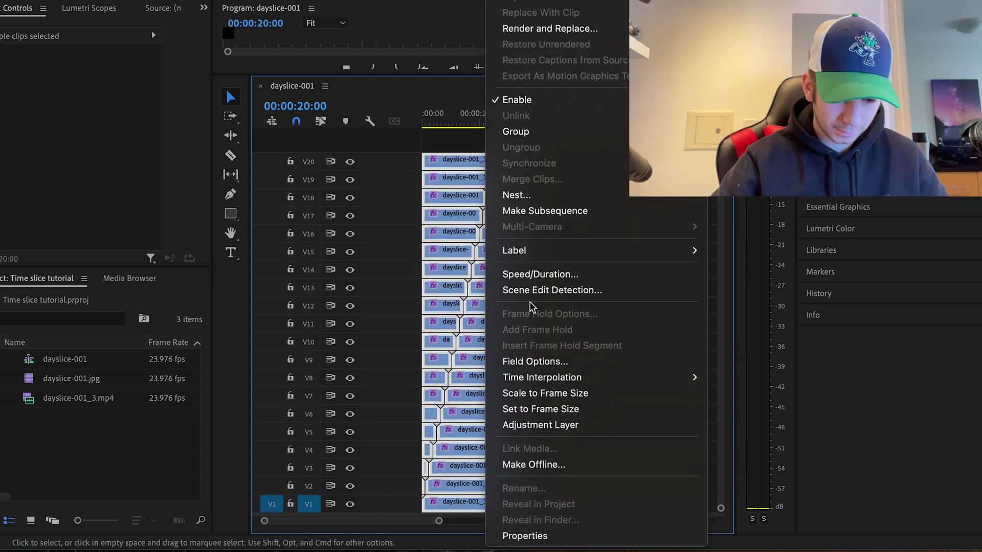
pyautogui.click(517, 195)
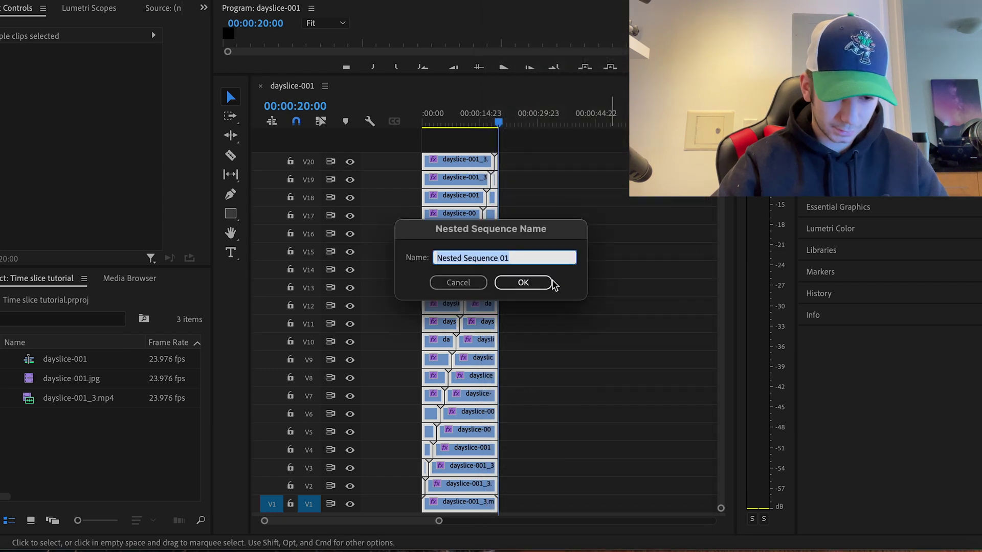
pyautogui.click(526, 283)
pyautogui.press('space')
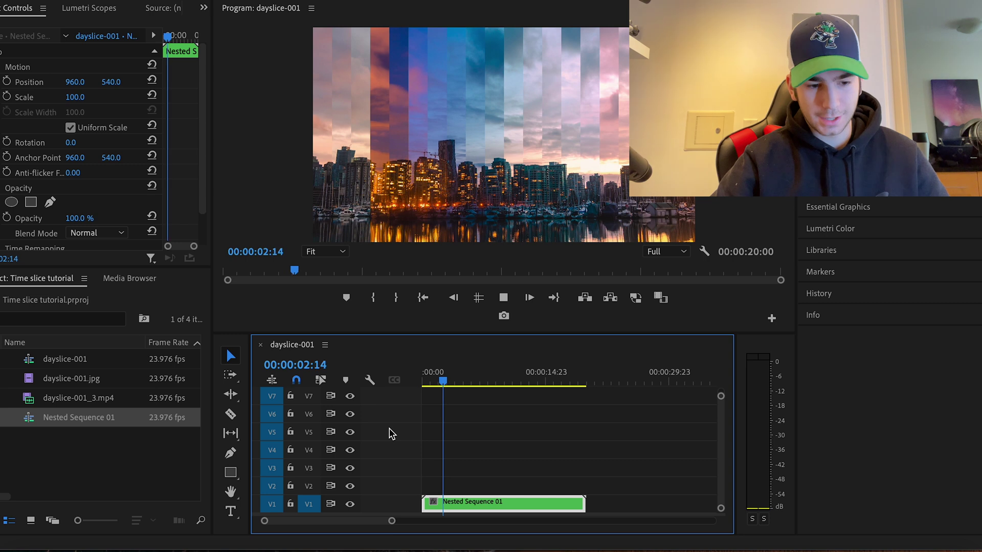
pyautogui.scroll(-5, 542, 442)
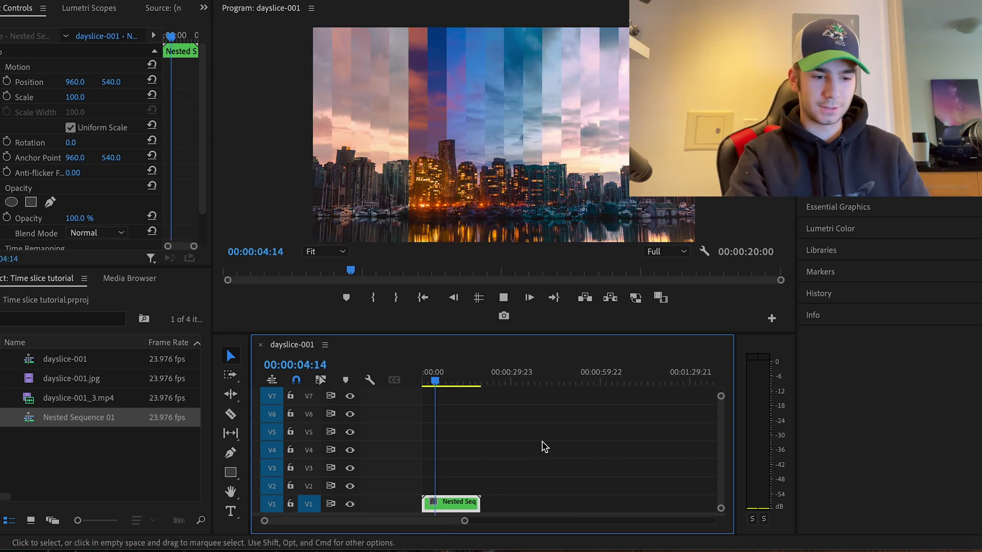